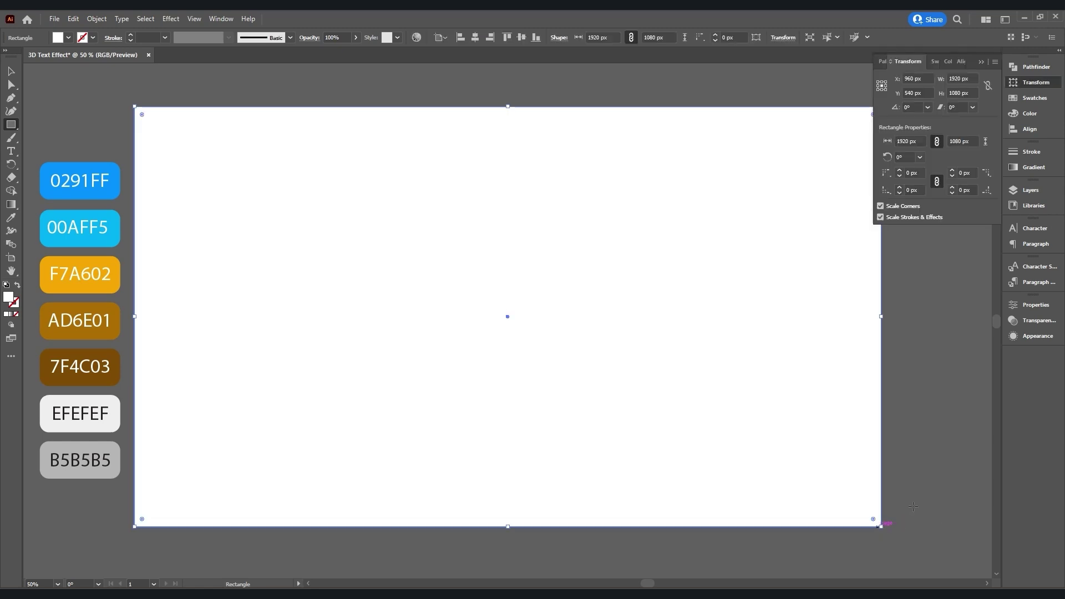
# Step: Give the background a radial gradient with a 00AFF5 centre stop and 0291FF outer stop
pyautogui.click(1032, 168)
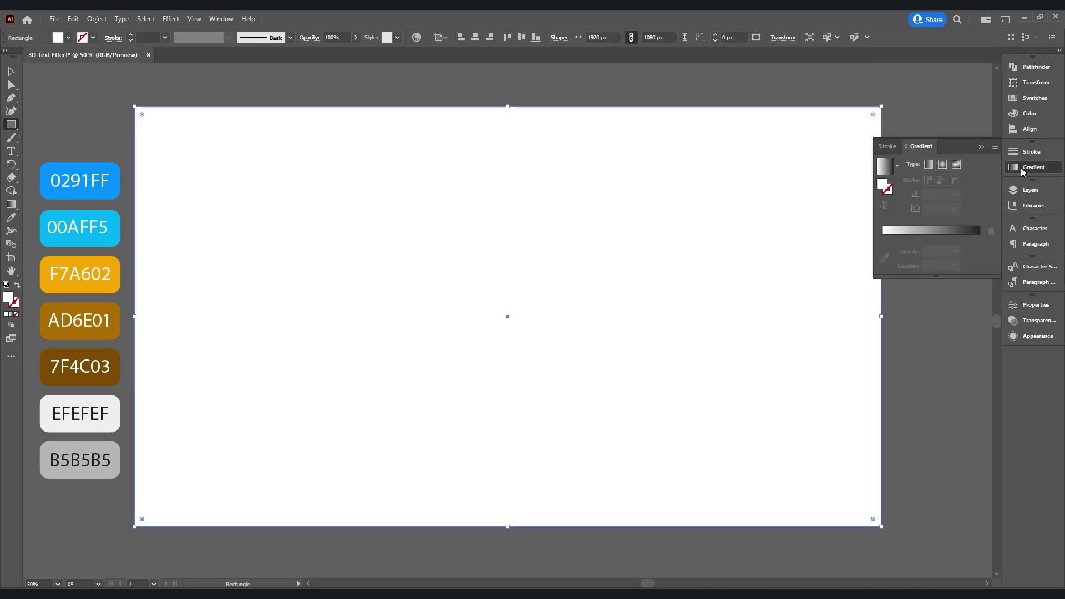
pyautogui.click(943, 164)
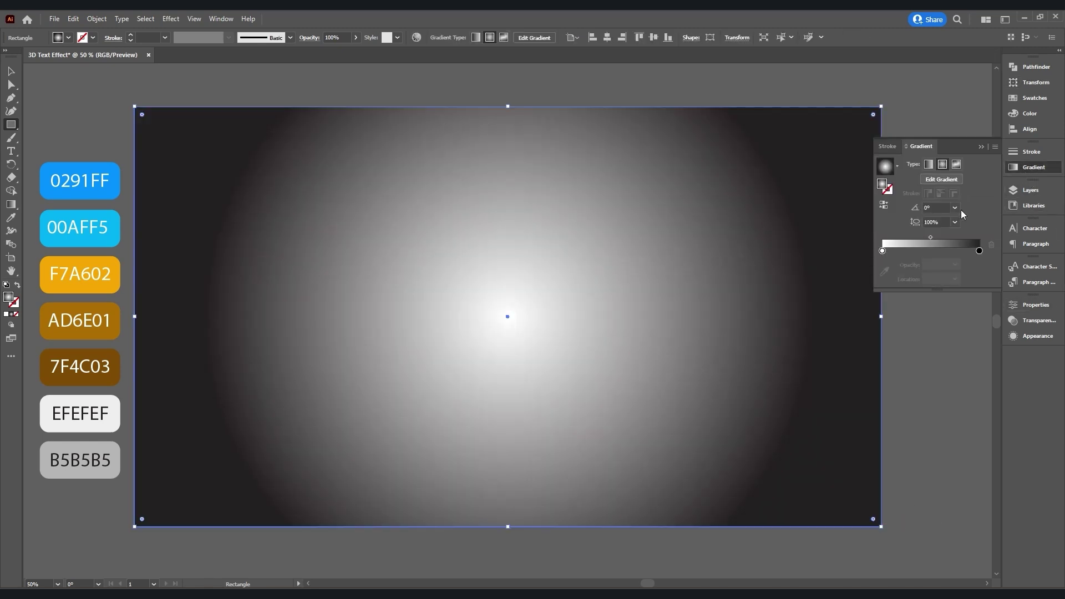
pyautogui.click(979, 252)
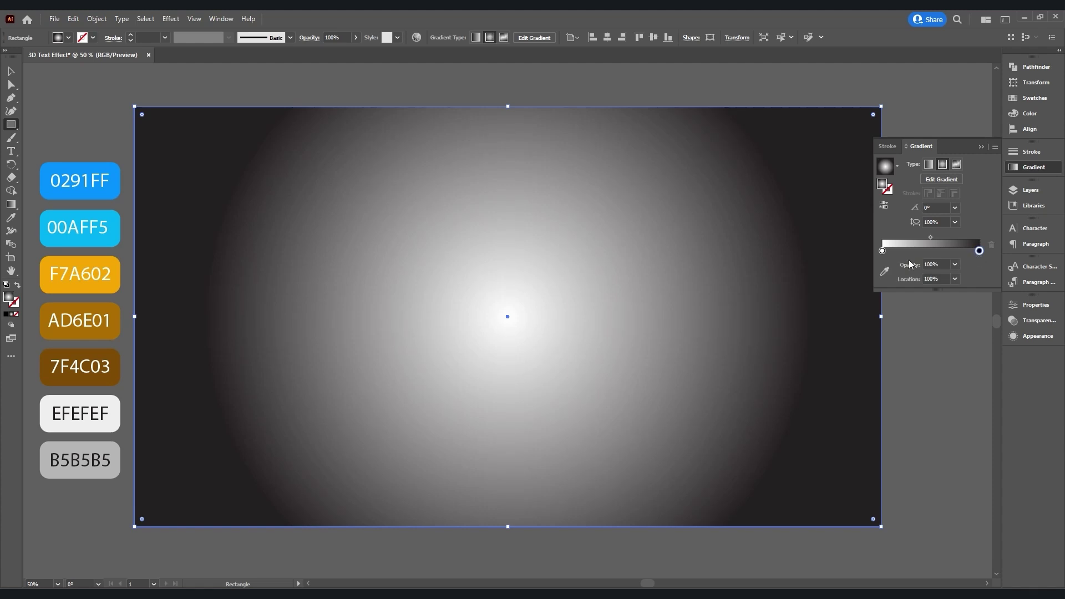
pyautogui.click(886, 272)
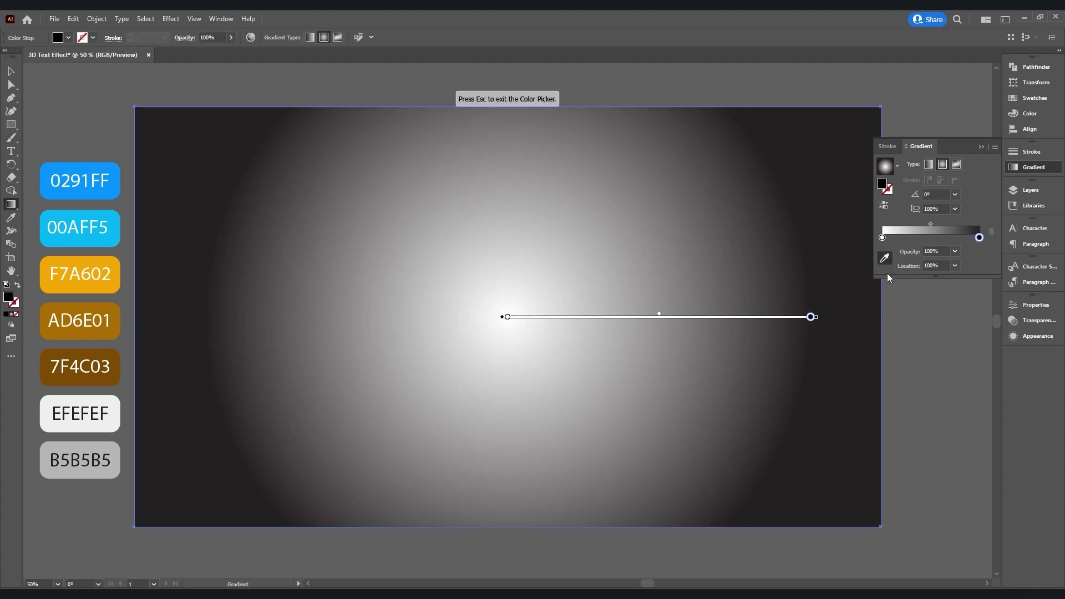
pyautogui.click(85, 167)
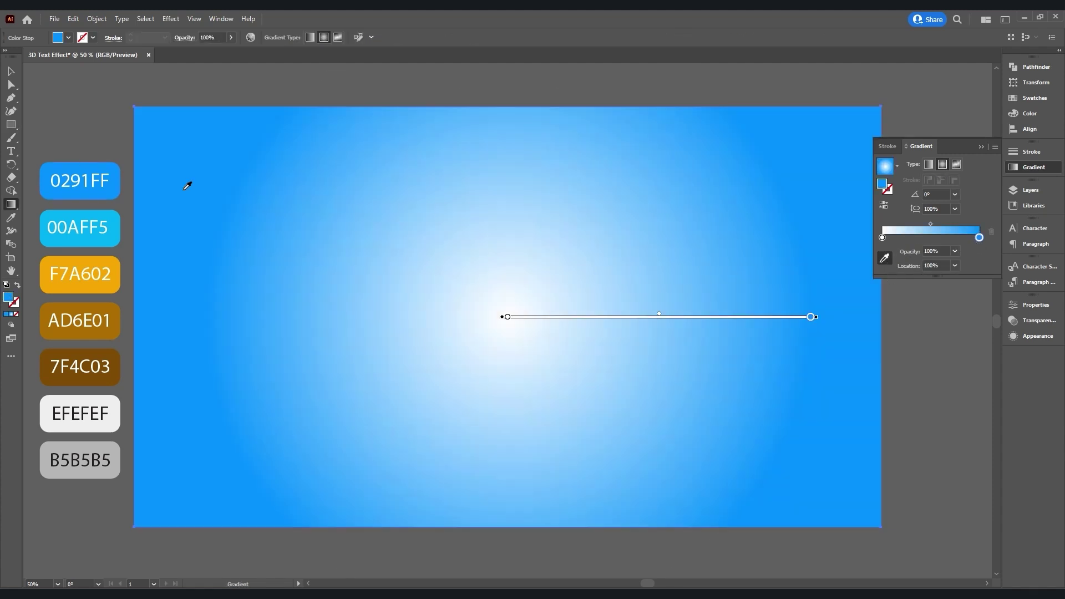
pyautogui.click(882, 238)
pyautogui.click(83, 213)
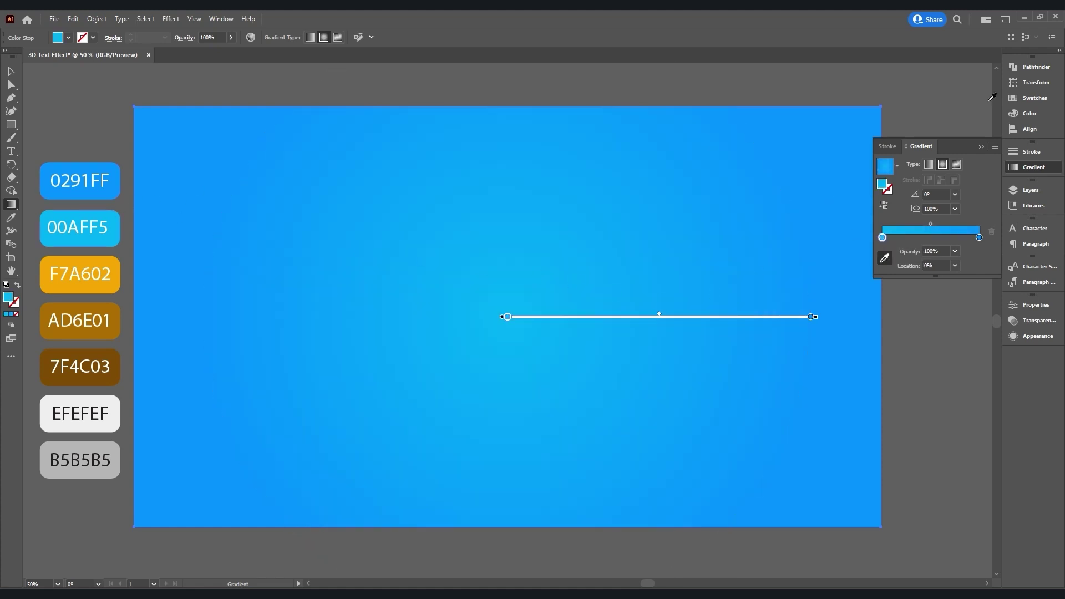
pyautogui.click(981, 146)
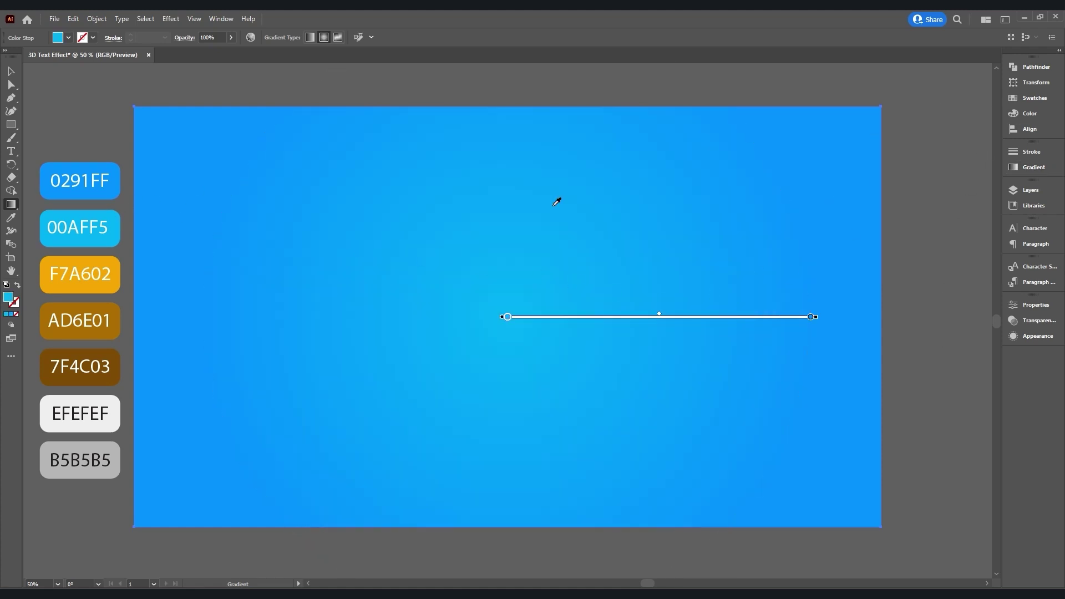
# Step: Type KIDS at the artboard centre and scale it up
pyautogui.press('t')
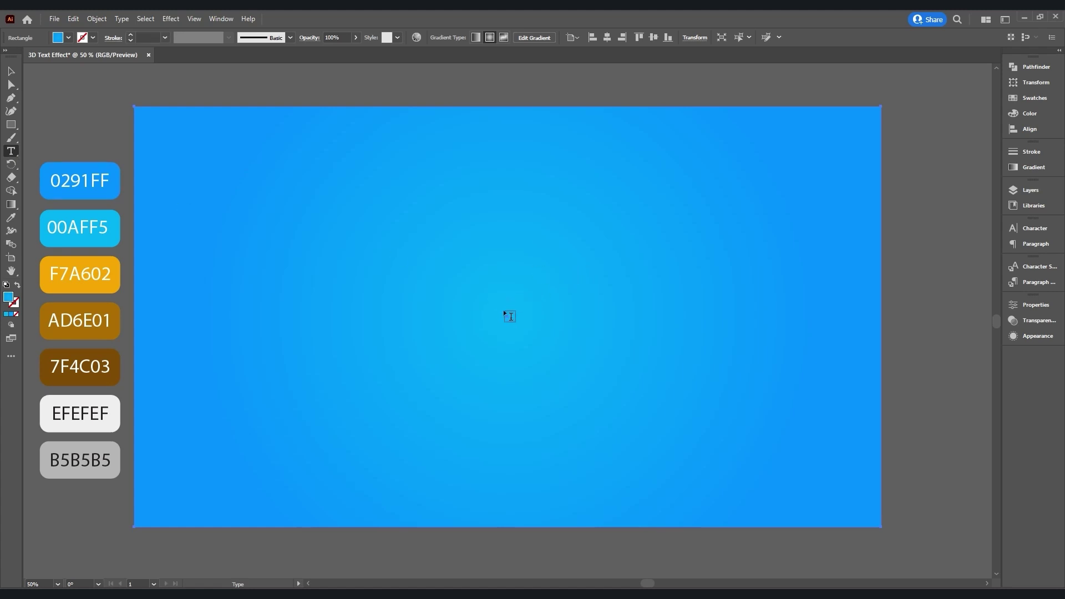
pyautogui.click(501, 314)
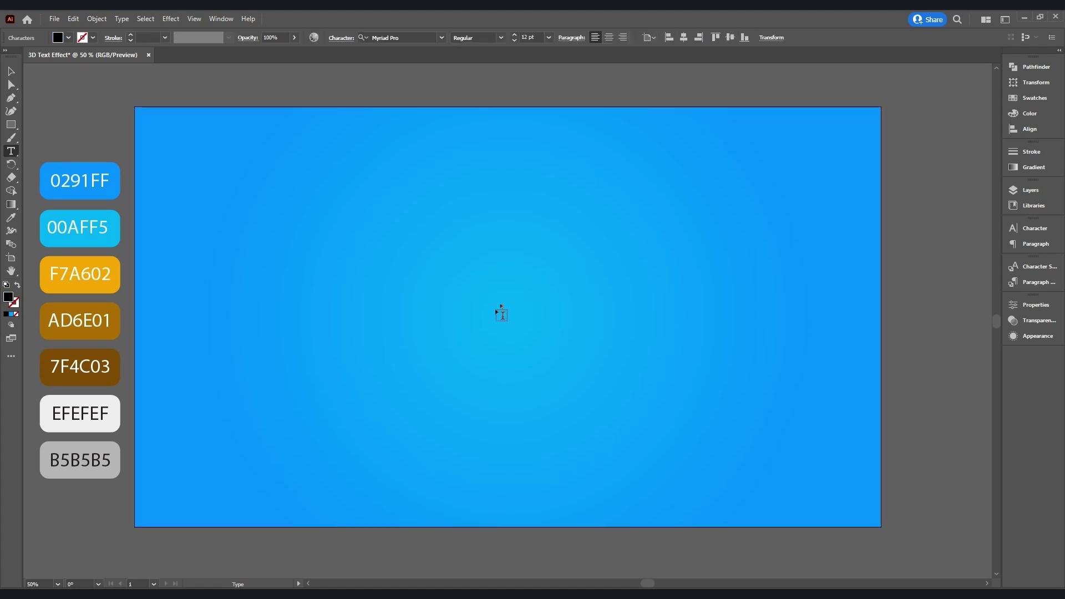
pyautogui.click(11, 71)
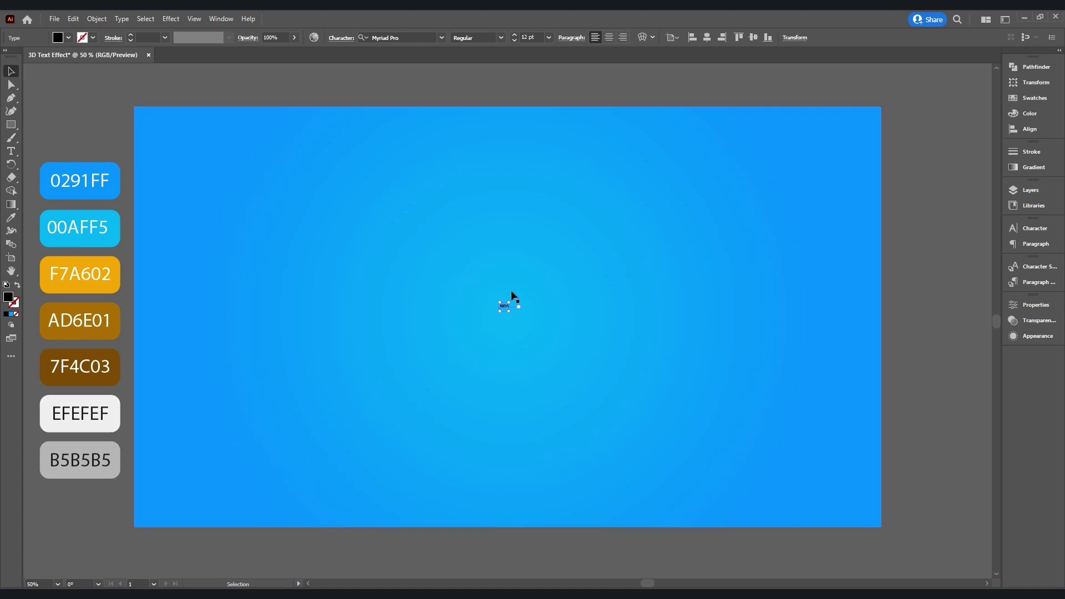
pyautogui.moveTo(509, 303); pyautogui.dragTo(774, 162)
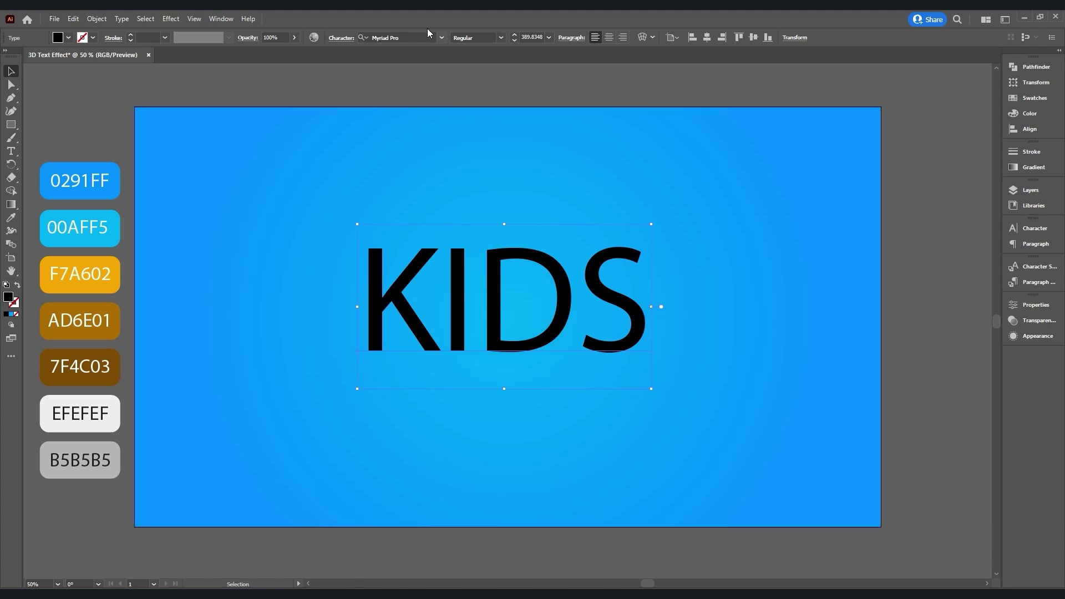
# Step: Set KIDS in Dinofans, enlarge it to 554.7454 pt, and centre it on the artboard
pyautogui.click(441, 38)
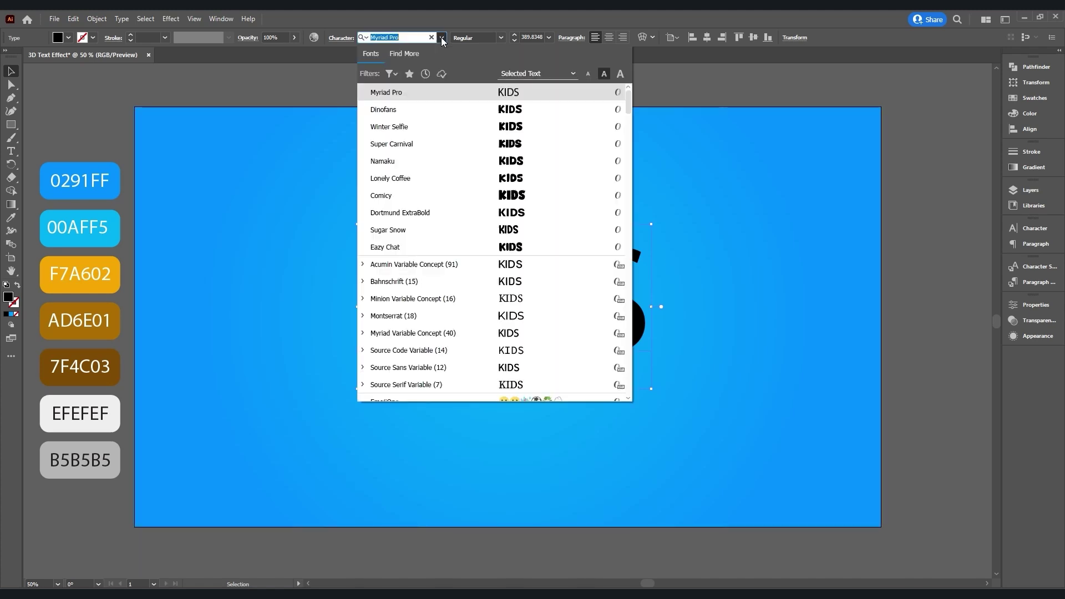
pyautogui.click(403, 113)
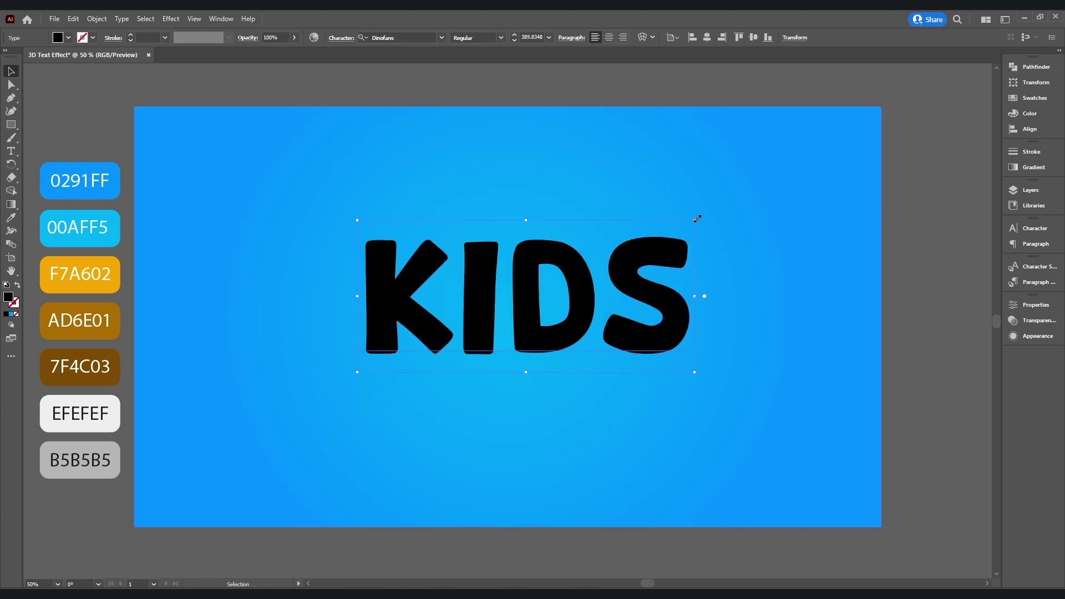
pyautogui.moveTo(696, 219); pyautogui.dragTo(765, 169)
pyautogui.click(707, 37)
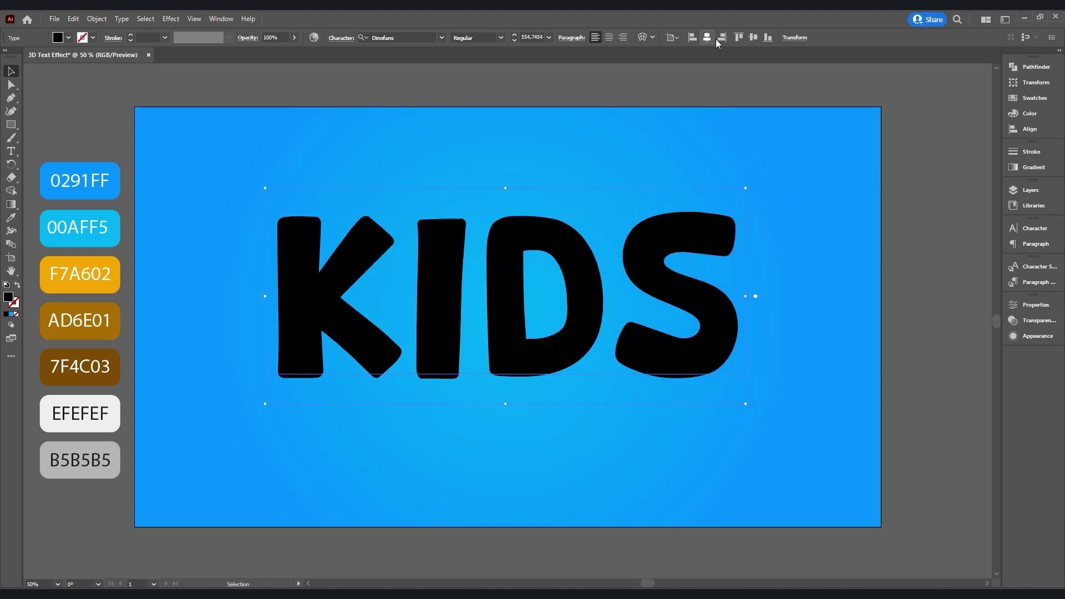
pyautogui.click(753, 38)
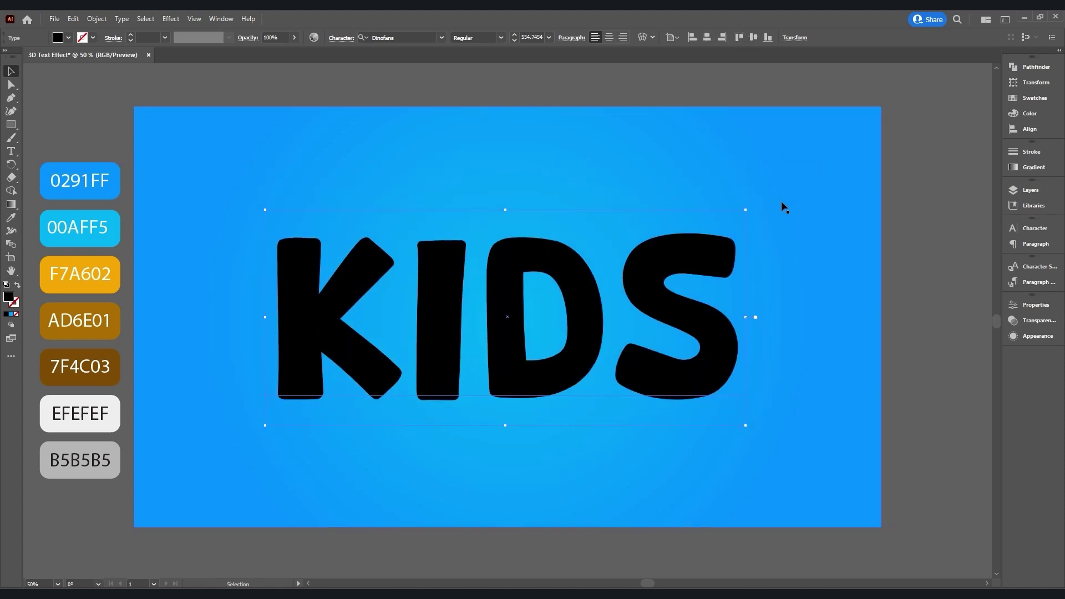
# Step: Replace the KIDS text fill with two stacked EFEFEF appearance fills
pyautogui.click(17, 315)
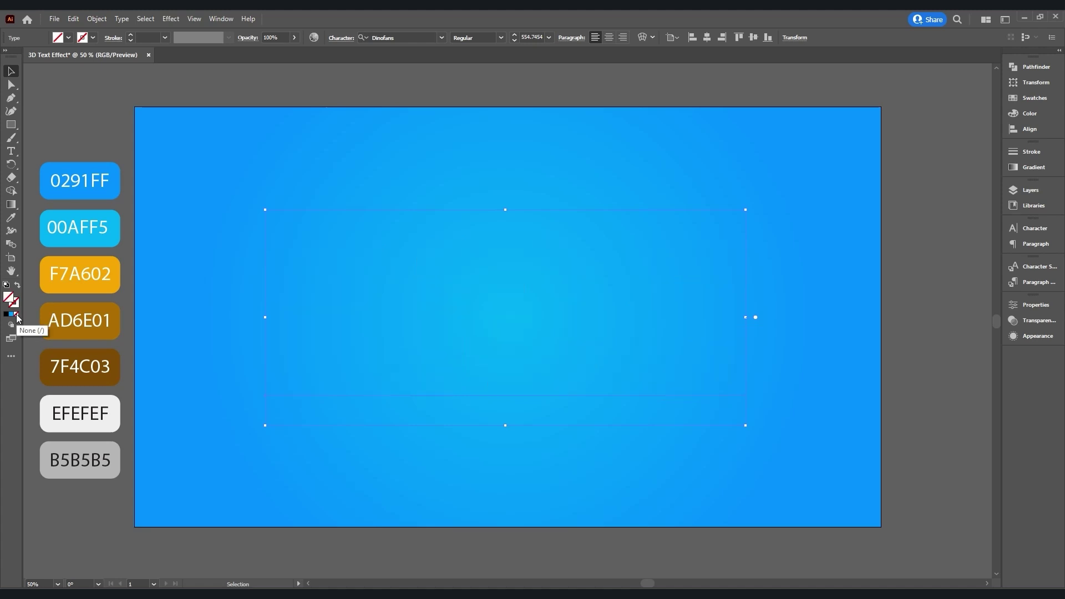
pyautogui.click(1024, 340)
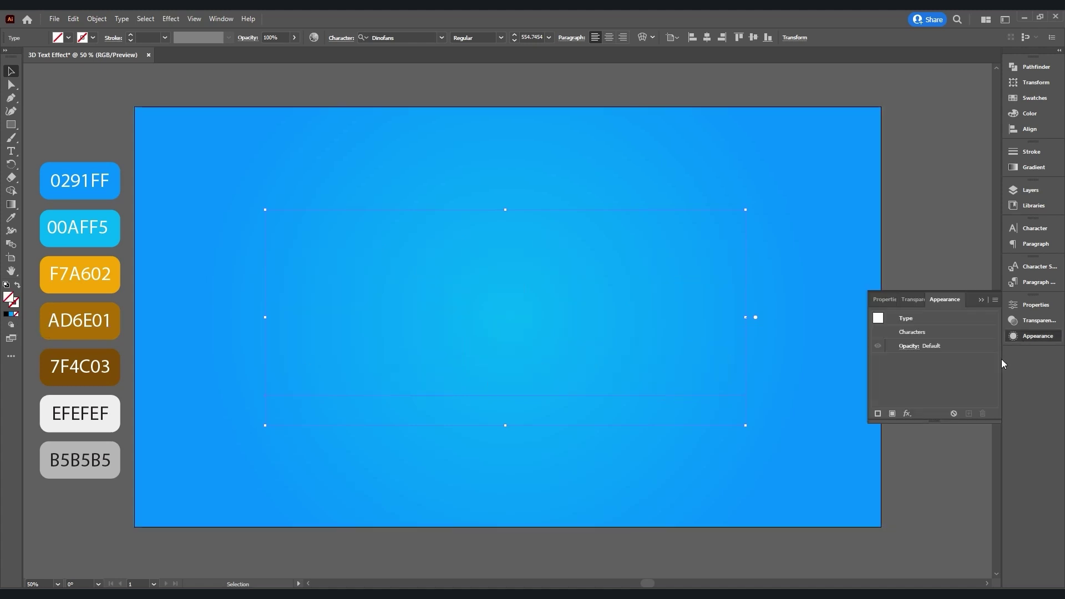
pyautogui.click(891, 413)
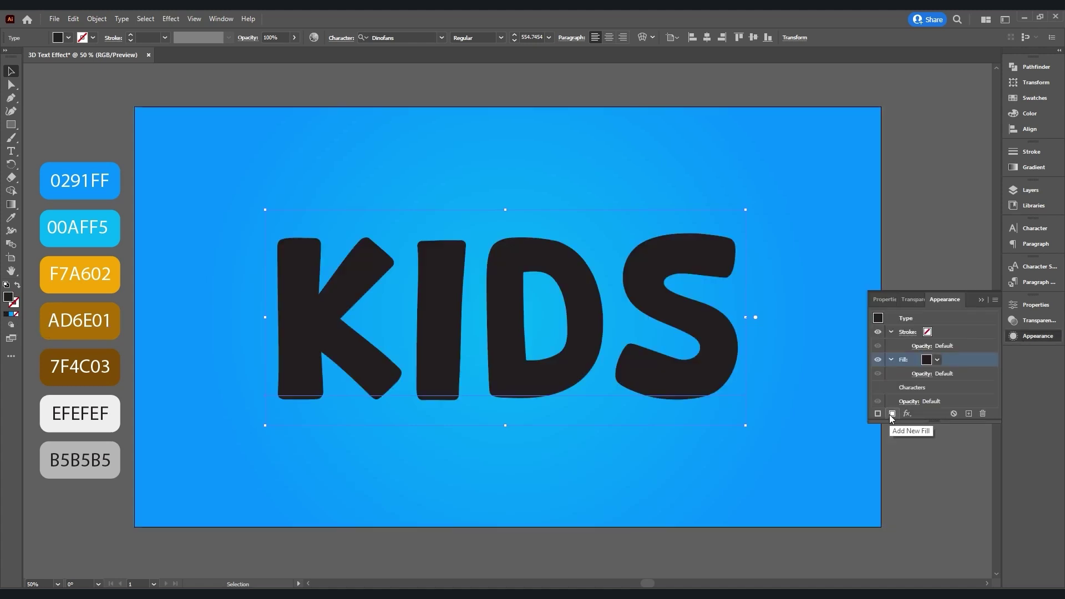
pyautogui.click(11, 217)
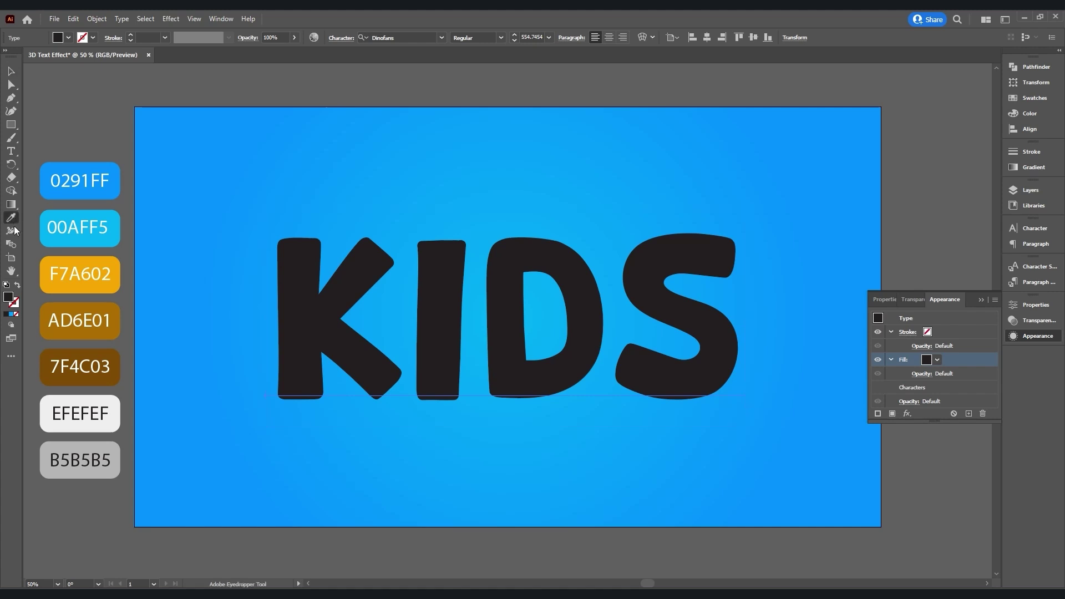
pyautogui.click(50, 401)
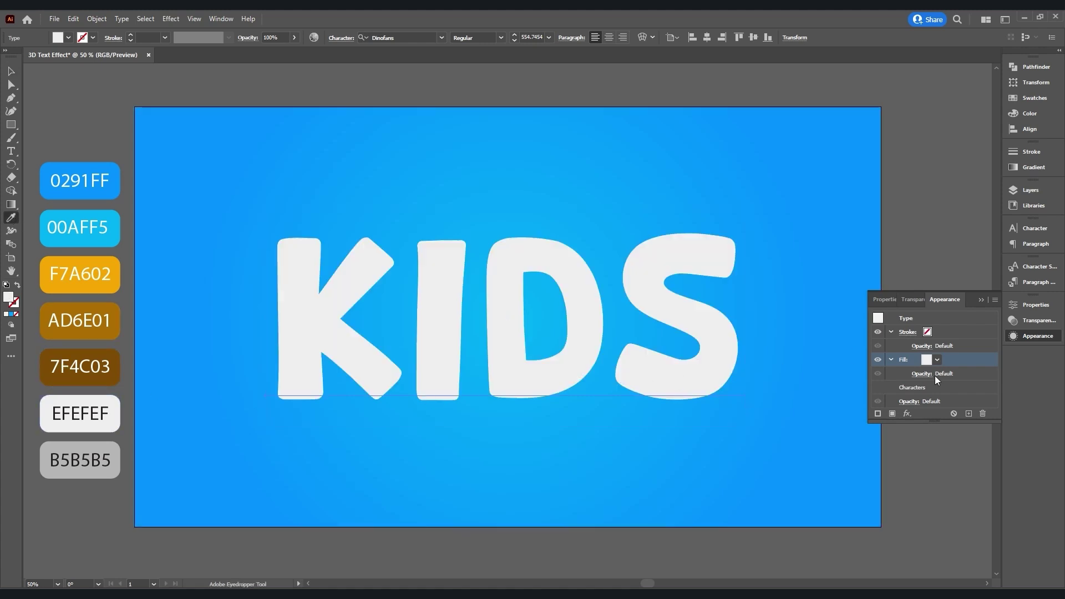
pyautogui.click(970, 415)
pyautogui.click(1027, 168)
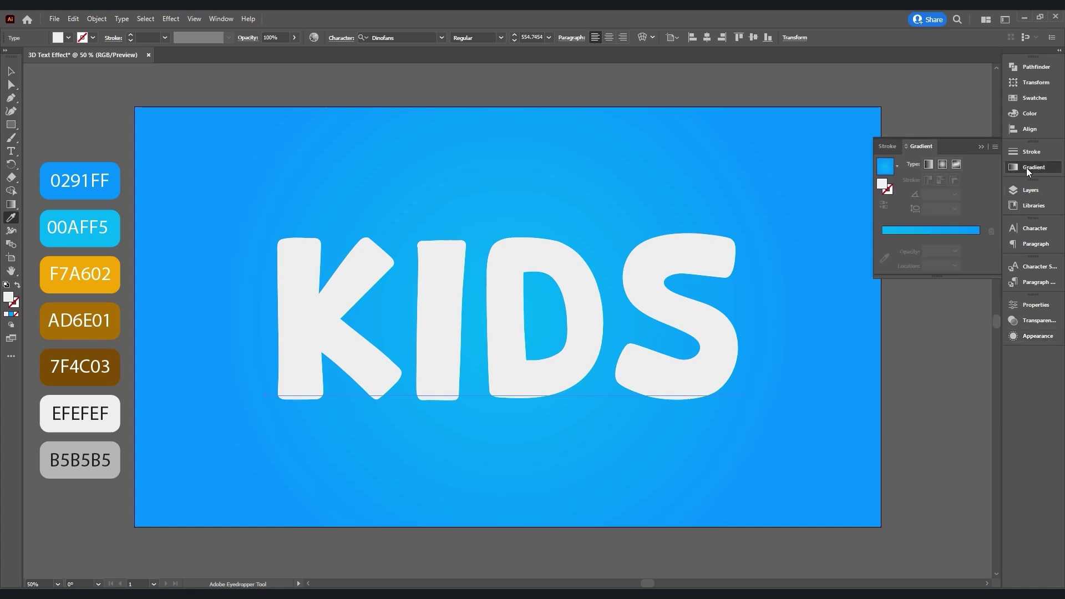
# Step: Apply a white-to-black gradient to the top KIDS fill and make its right stop EFEFEF
pyautogui.click(897, 164)
pyautogui.click(843, 186)
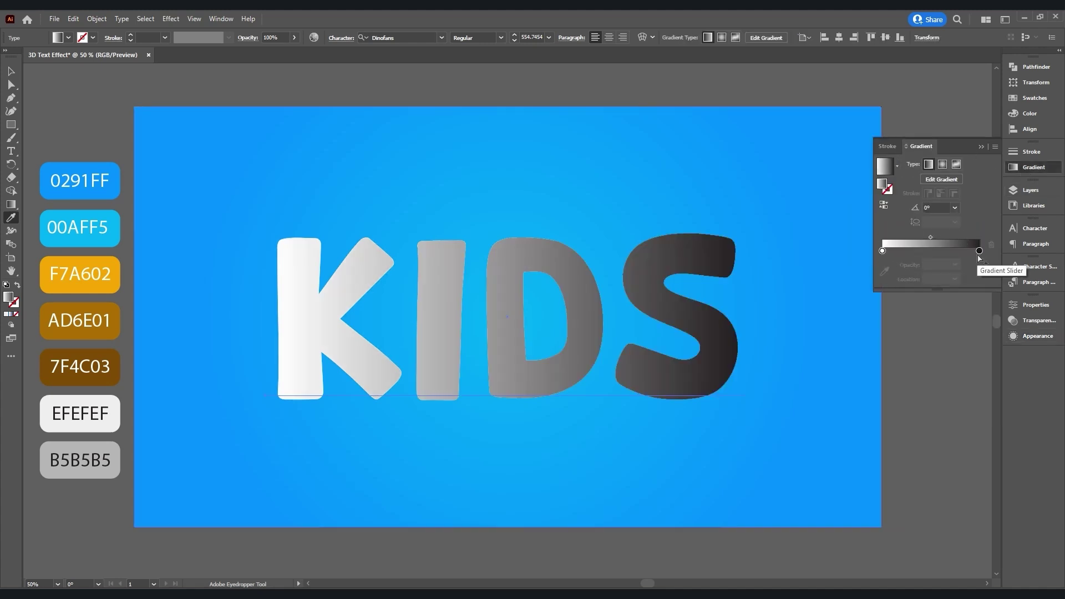
pyautogui.click(980, 252)
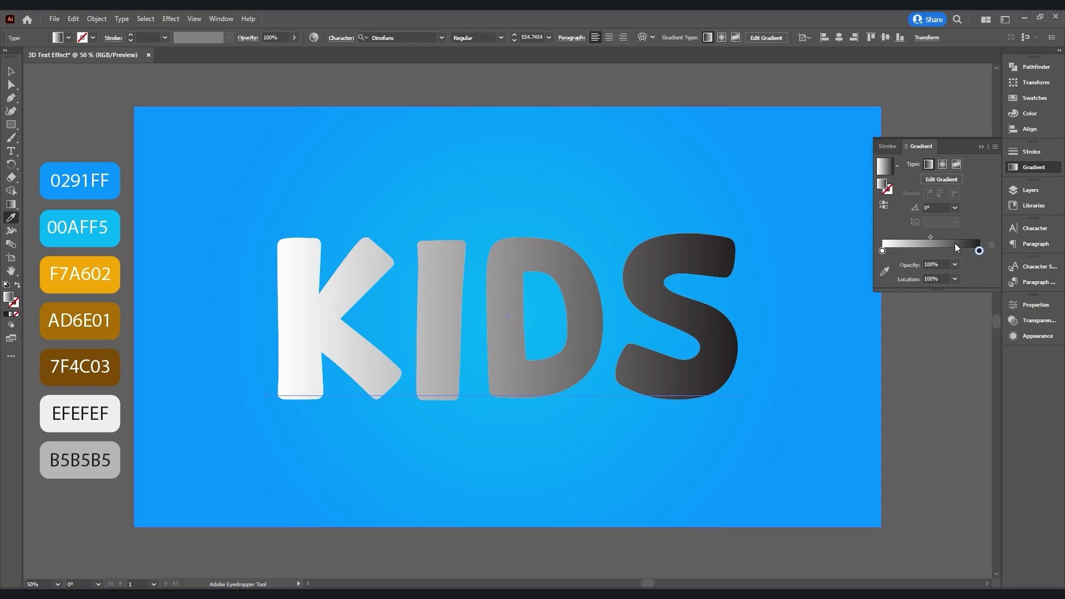
pyautogui.click(884, 270)
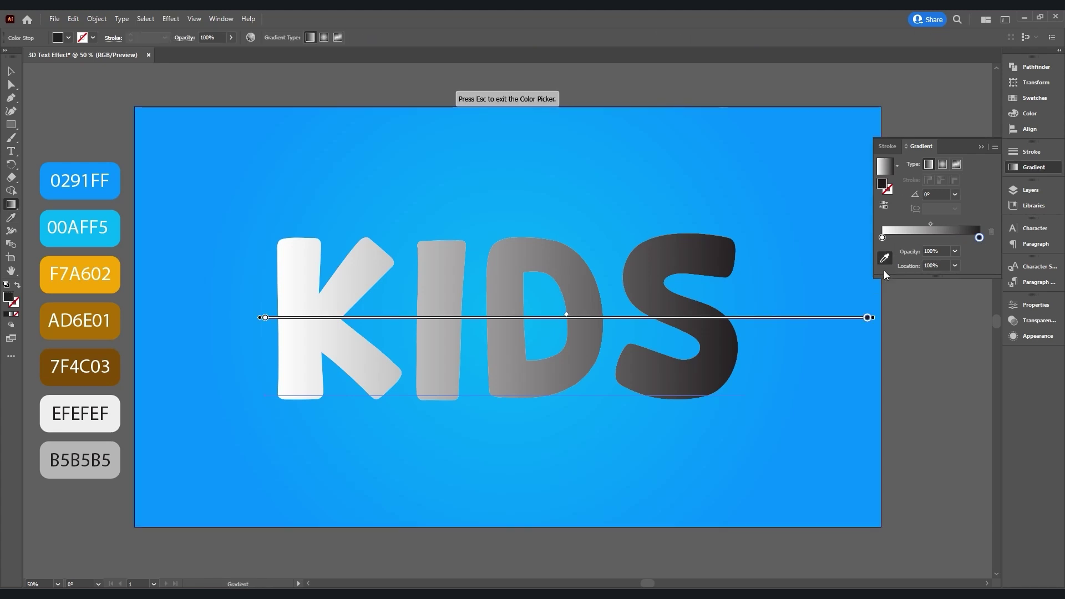
pyautogui.click(53, 398)
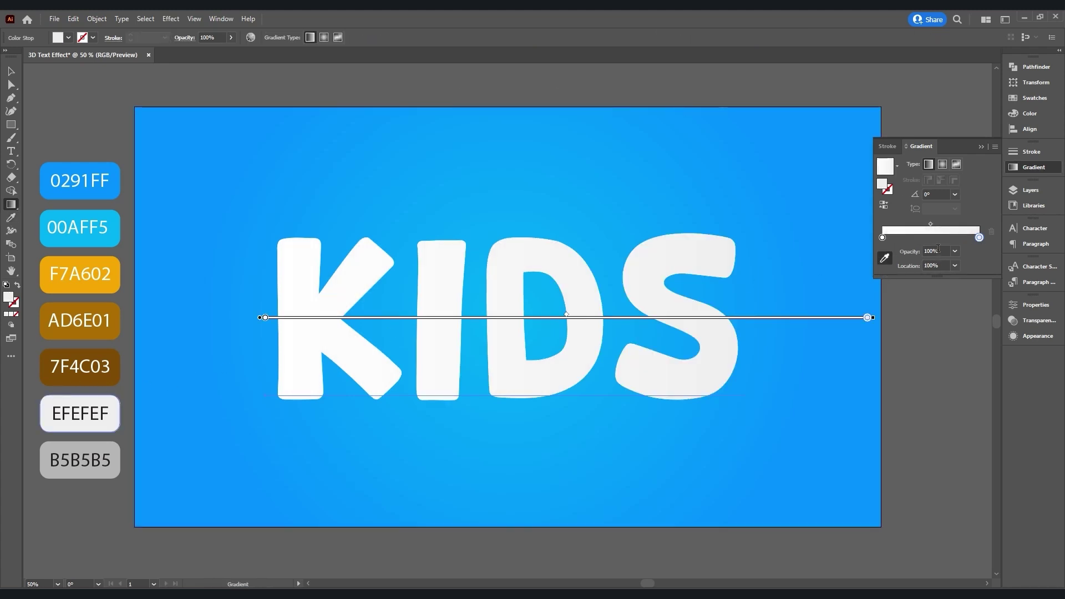
# Step: Set the left gradient stop to B5B5B5 and the gradient angle to 90°
pyautogui.click(883, 238)
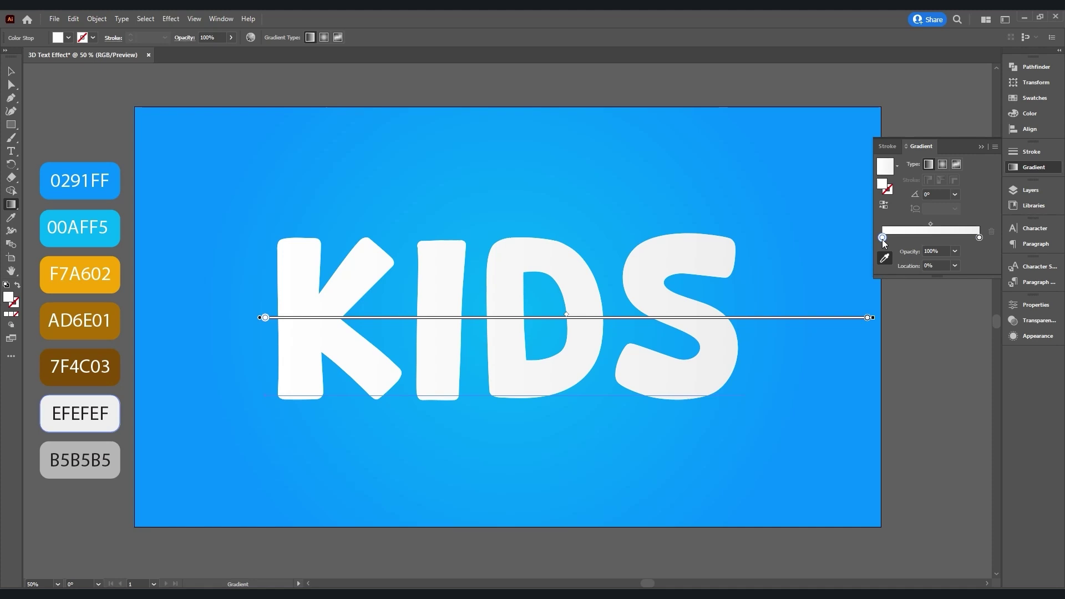
pyautogui.click(89, 470)
pyautogui.click(955, 195)
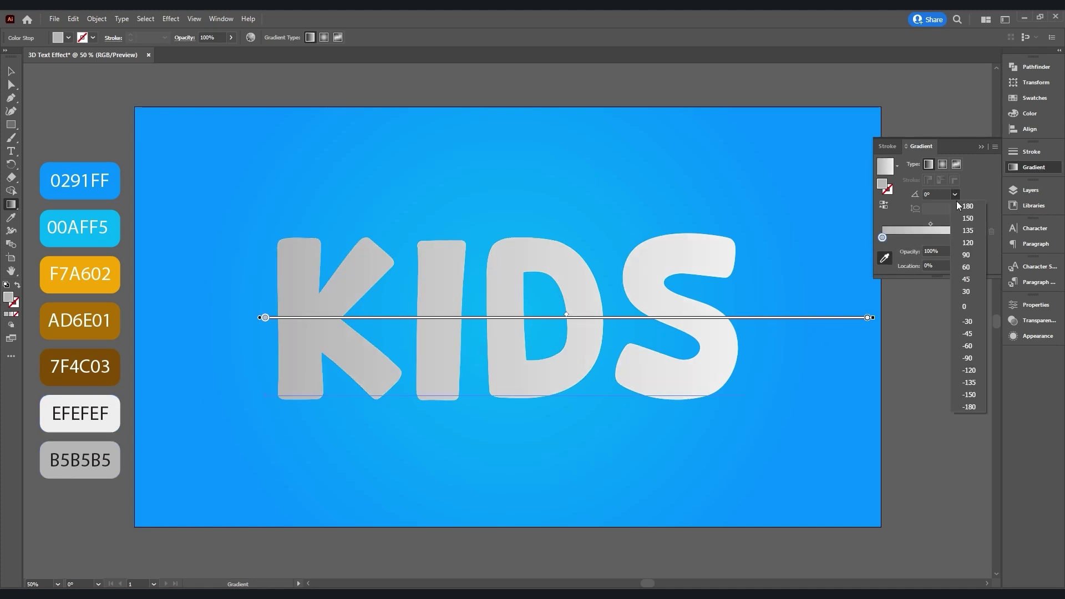
pyautogui.click(966, 255)
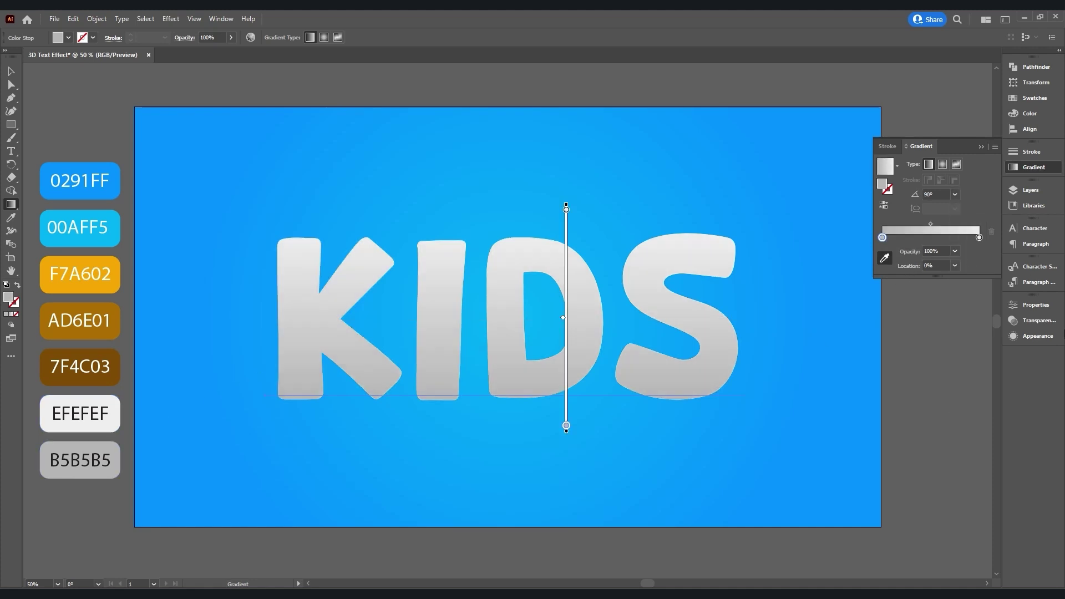
pyautogui.click(1016, 337)
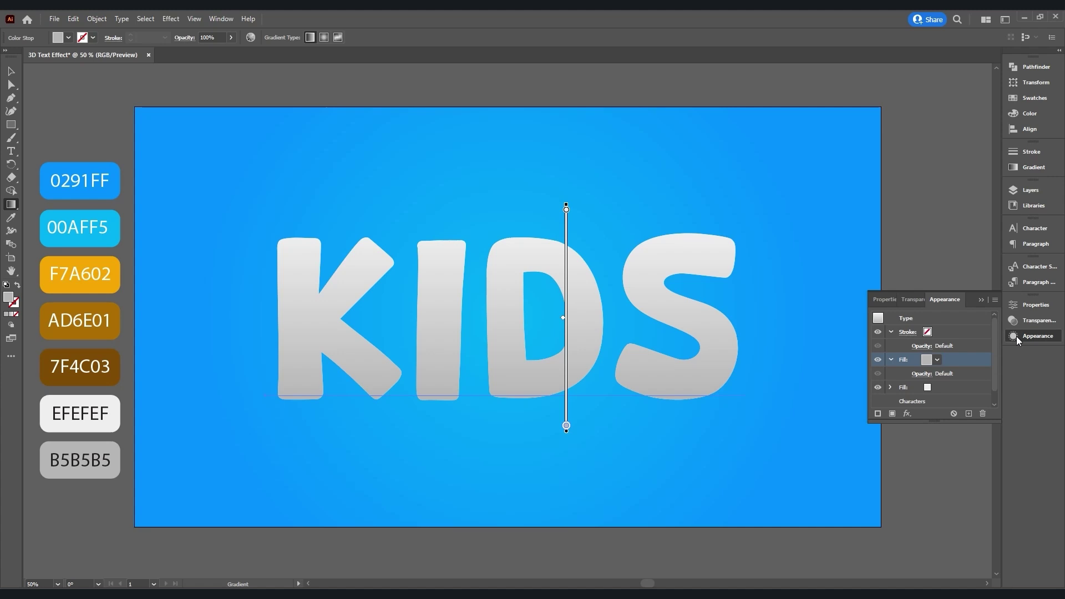
# Step: Add a -3 px Offset Path with round joins to the gradient fill
pyautogui.click(908, 414)
pyautogui.moveTo(963, 200)
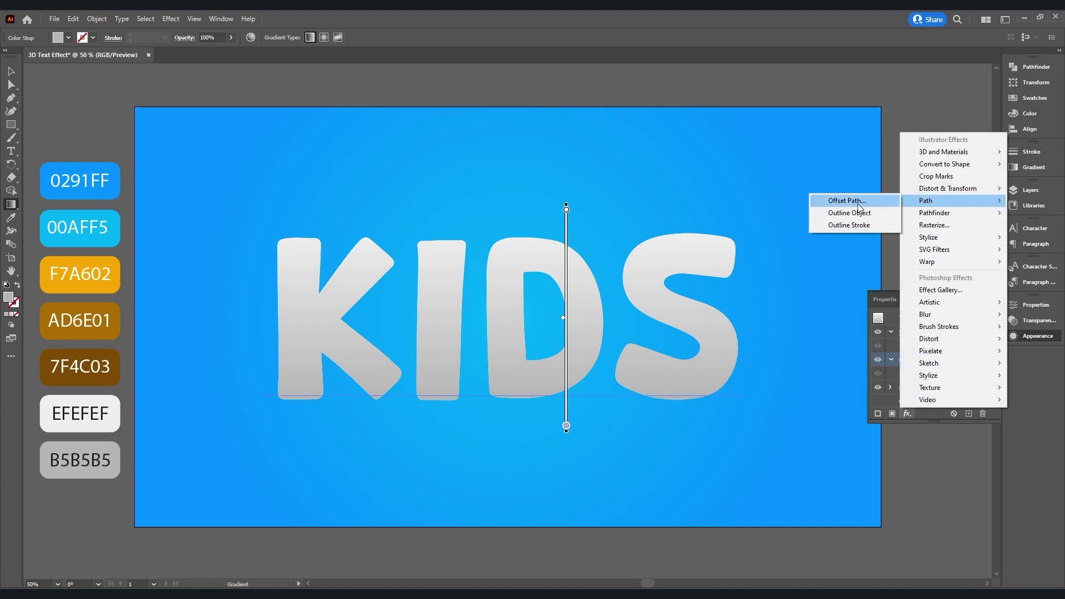
pyautogui.click(845, 202)
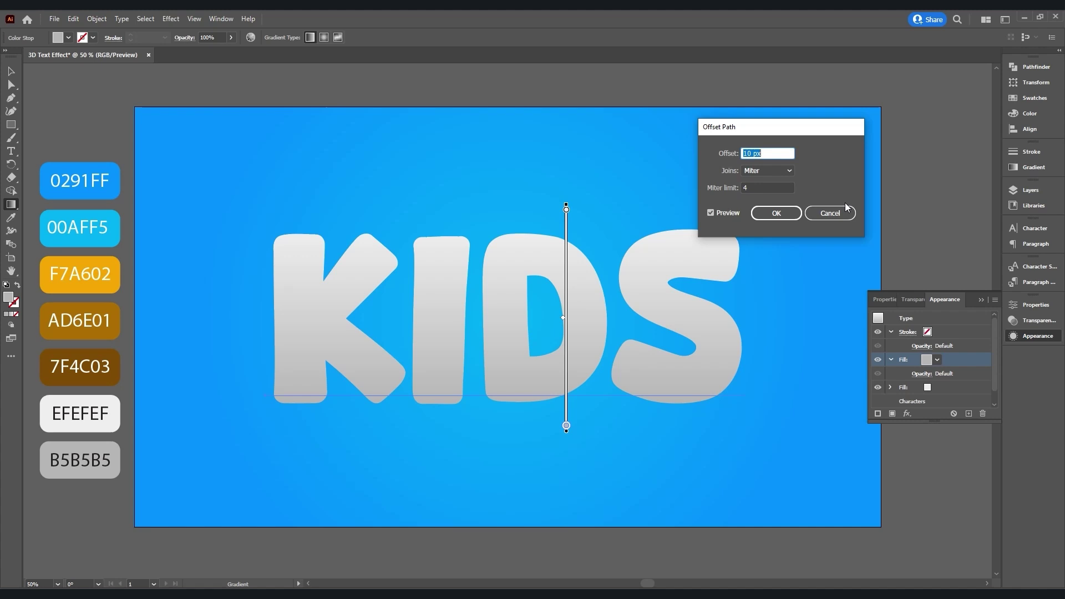
pyautogui.write('-3')
pyautogui.click(790, 171)
pyautogui.click(763, 194)
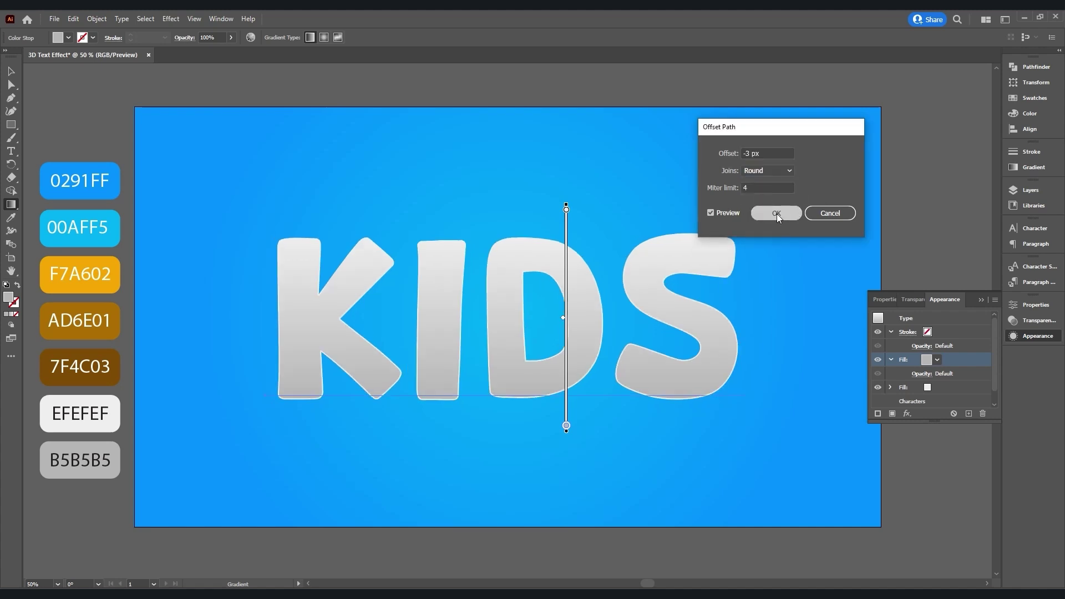
pyautogui.click(777, 214)
# Step: Add a Transform moving the gradient fill -3 px horizontally and -3 px vertically
pyautogui.click(909, 362)
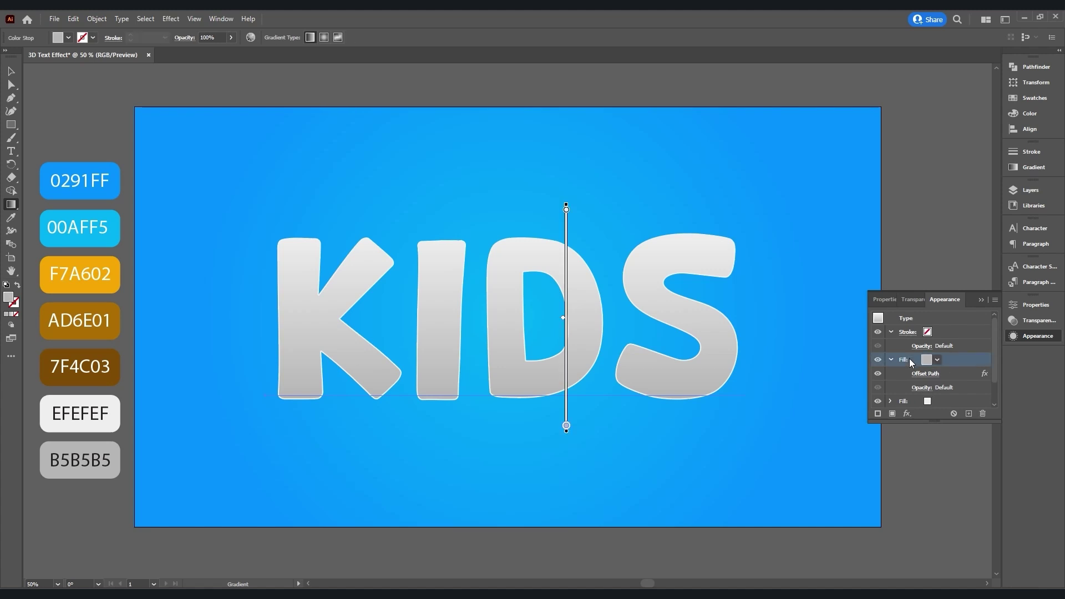
pyautogui.click(907, 414)
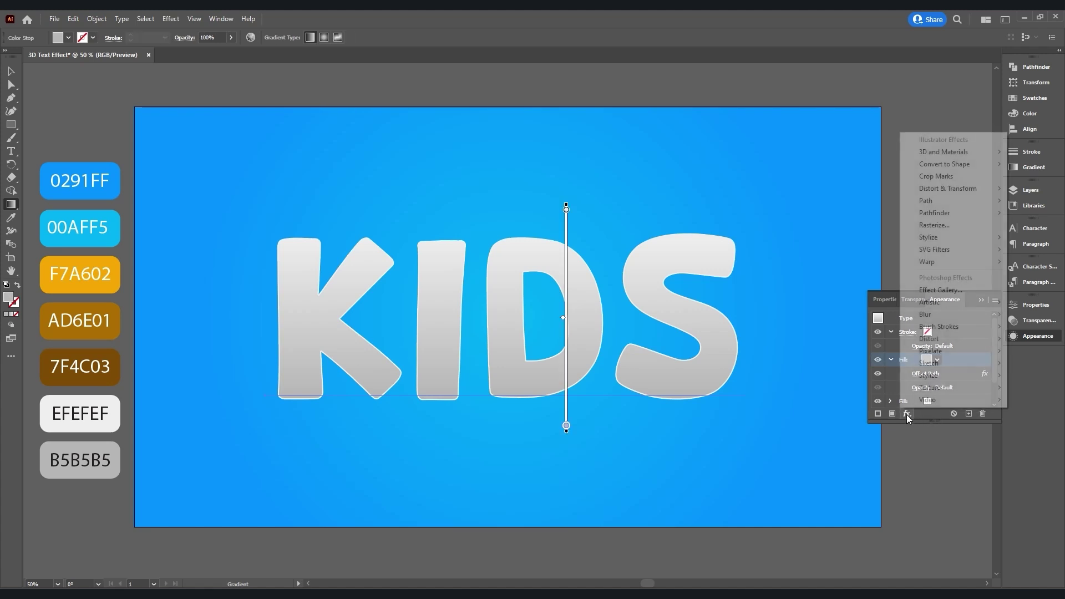
pyautogui.moveTo(948, 191)
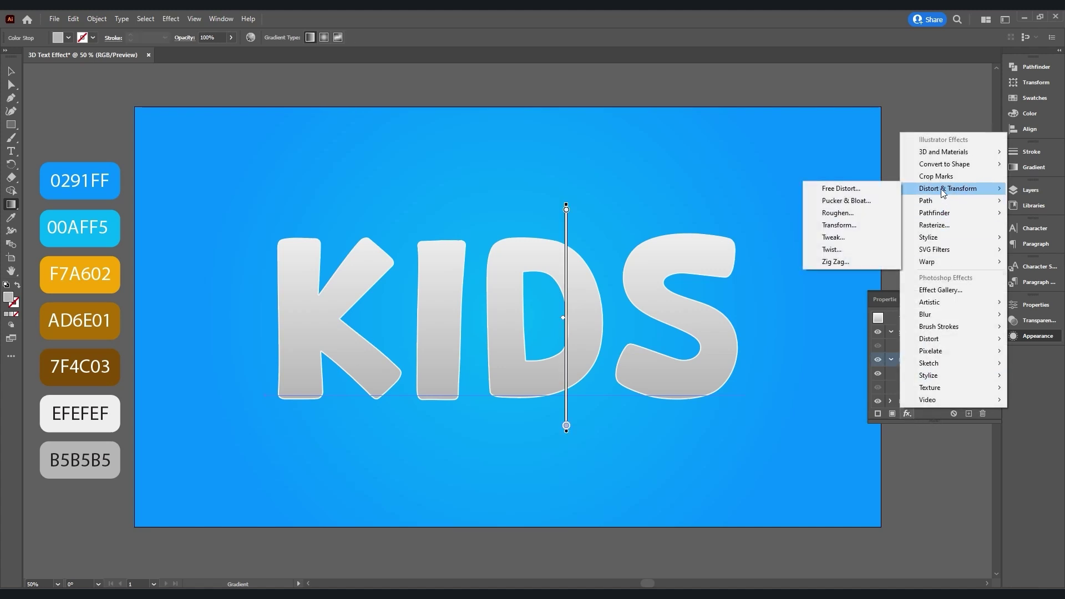
pyautogui.click(849, 226)
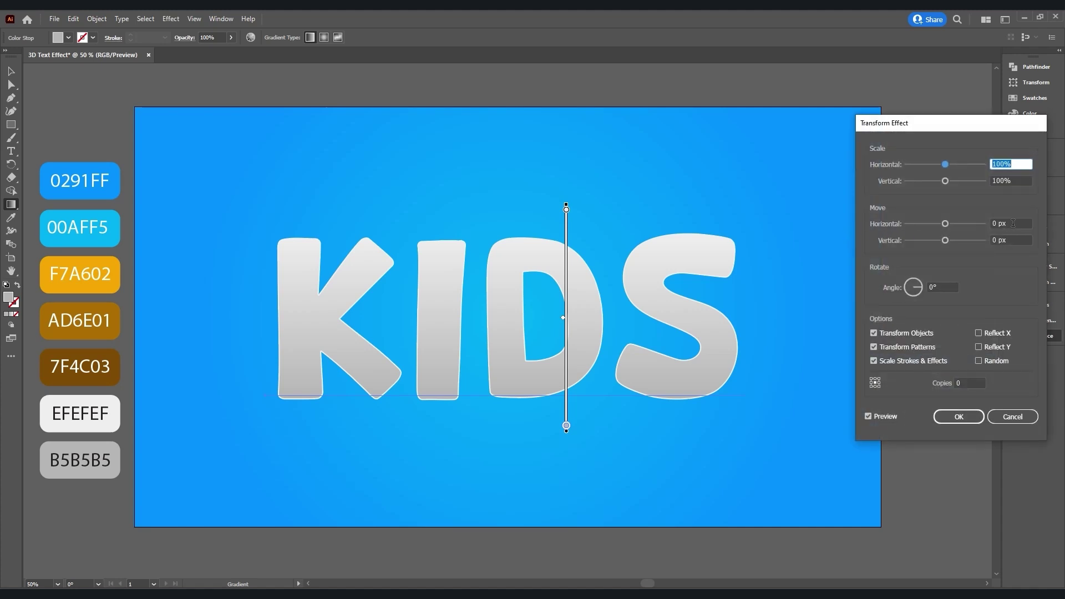
pyautogui.click(1013, 223)
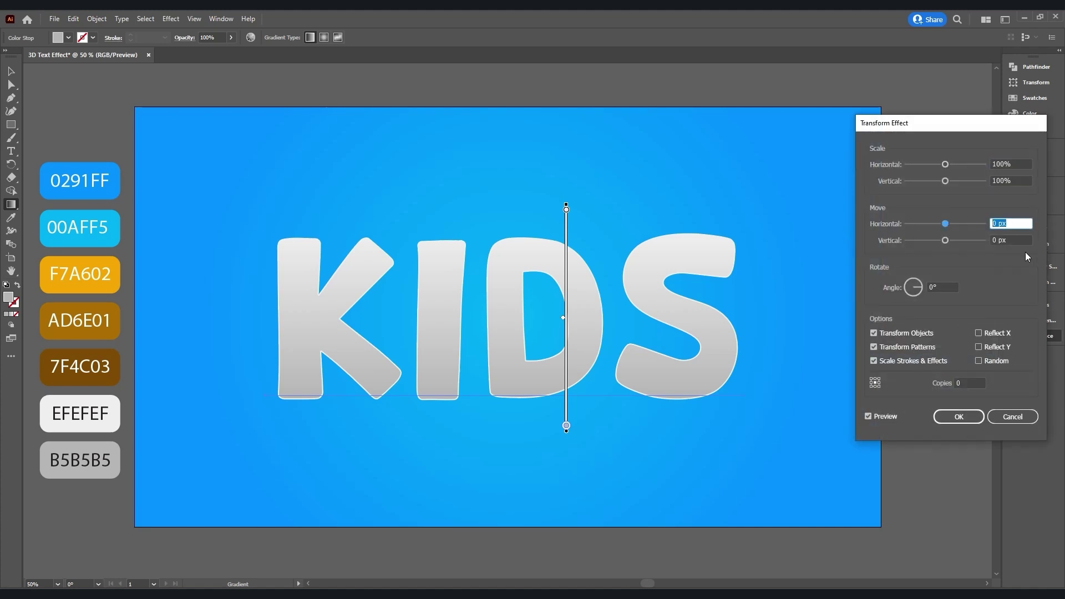
pyautogui.write('-3')
pyautogui.press('Tab')
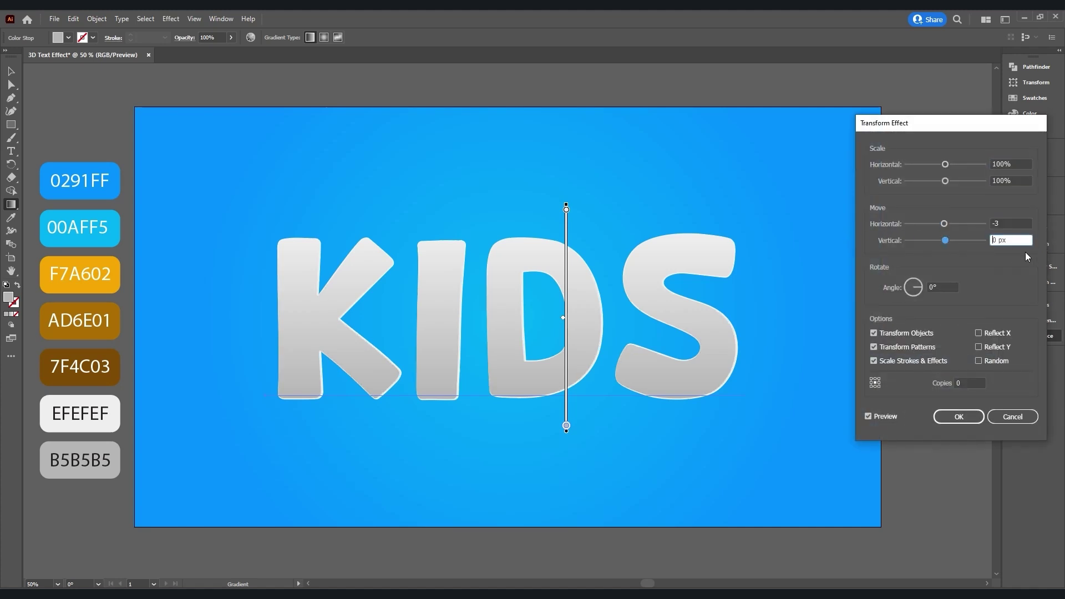
pyautogui.write('-3')
pyautogui.click(950, 417)
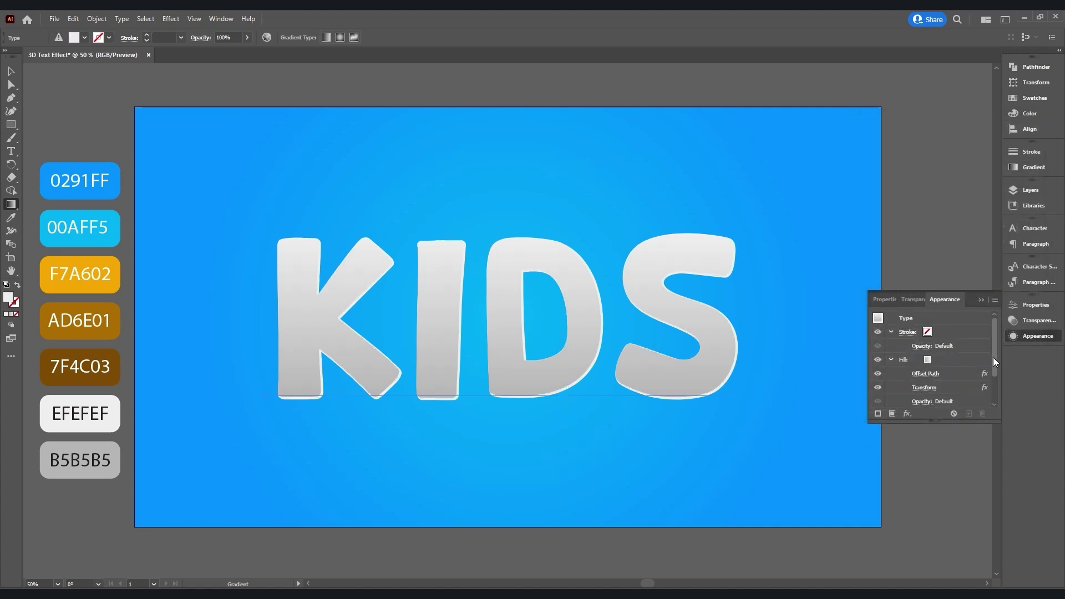
# Step: Add another white fill beneath the KIDS face and select the lower one
pyautogui.scroll(-3, 993, 359)
pyautogui.click(903, 375)
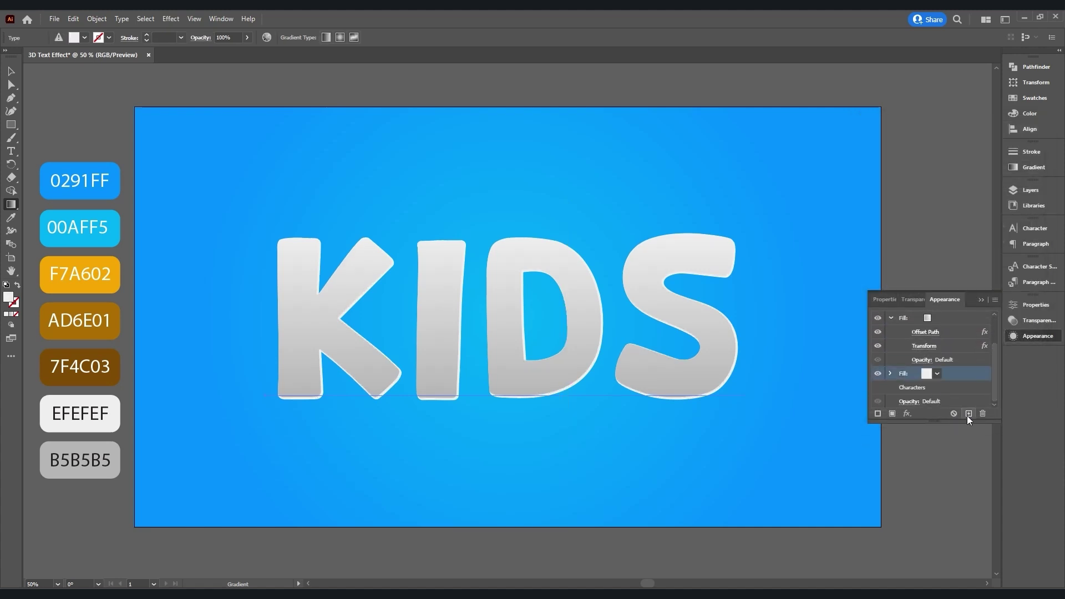
pyautogui.click(968, 414)
pyautogui.moveTo(997, 371); pyautogui.dragTo(996, 384)
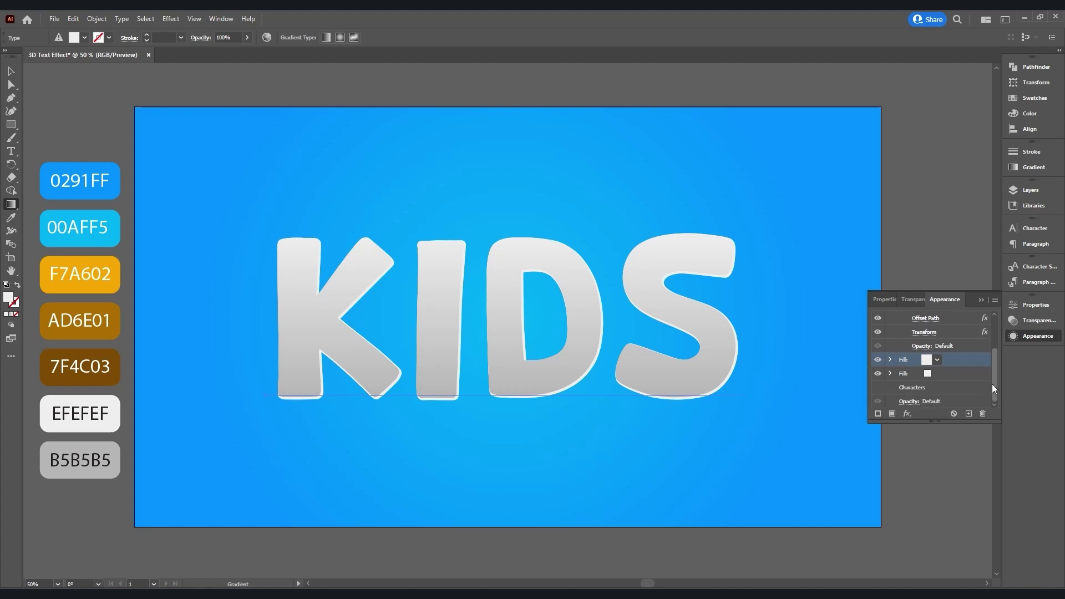
pyautogui.click(910, 377)
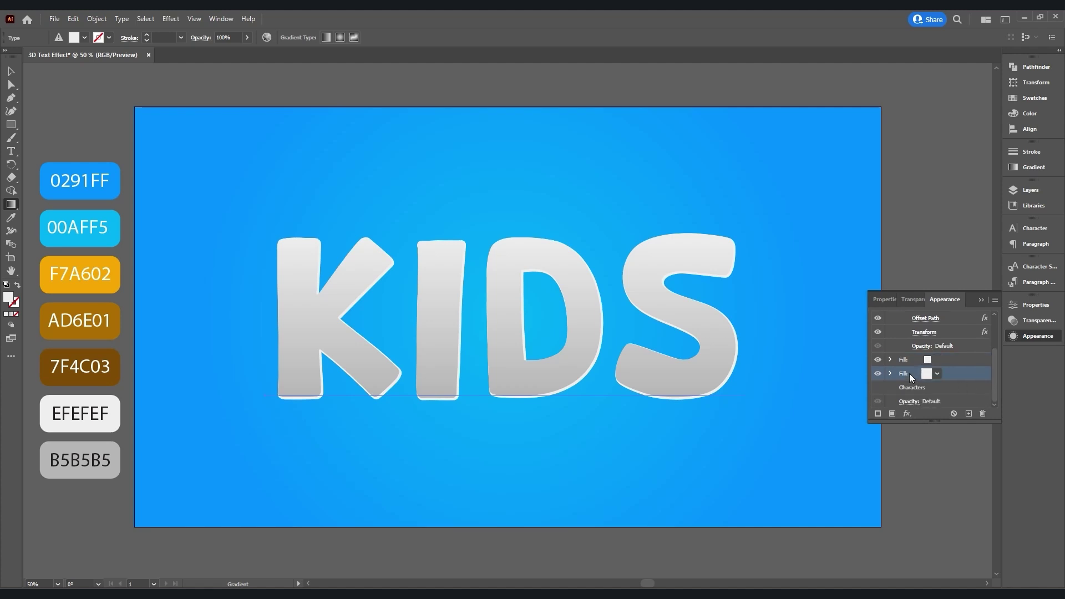
# Step: Apply a Transform to the lower fill moving 0.5 px by 0.5 px with 50 copies
pyautogui.click(907, 413)
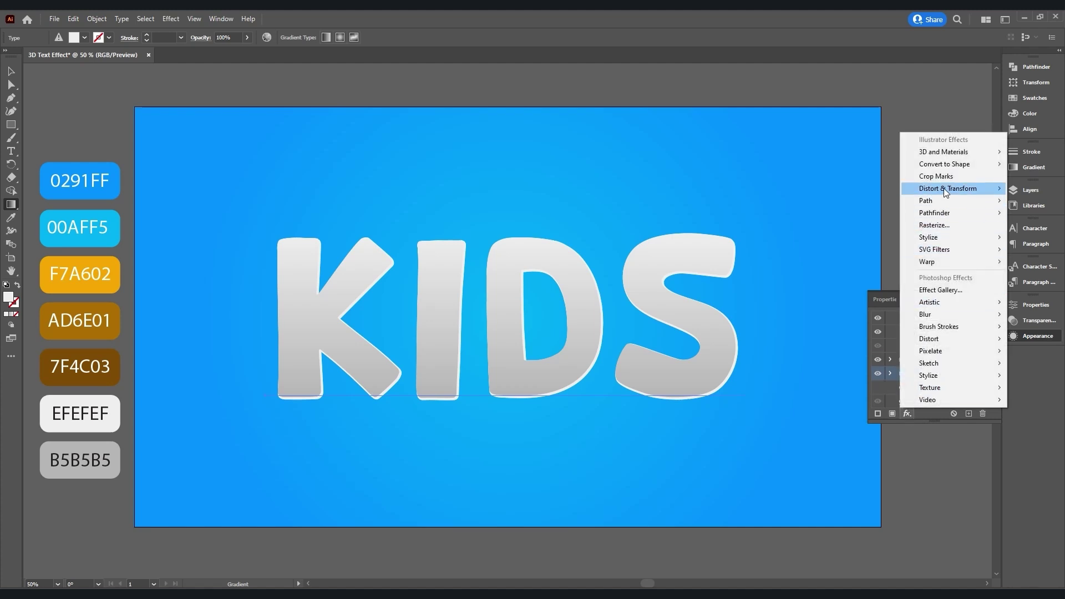
pyautogui.moveTo(943, 188)
pyautogui.click(854, 226)
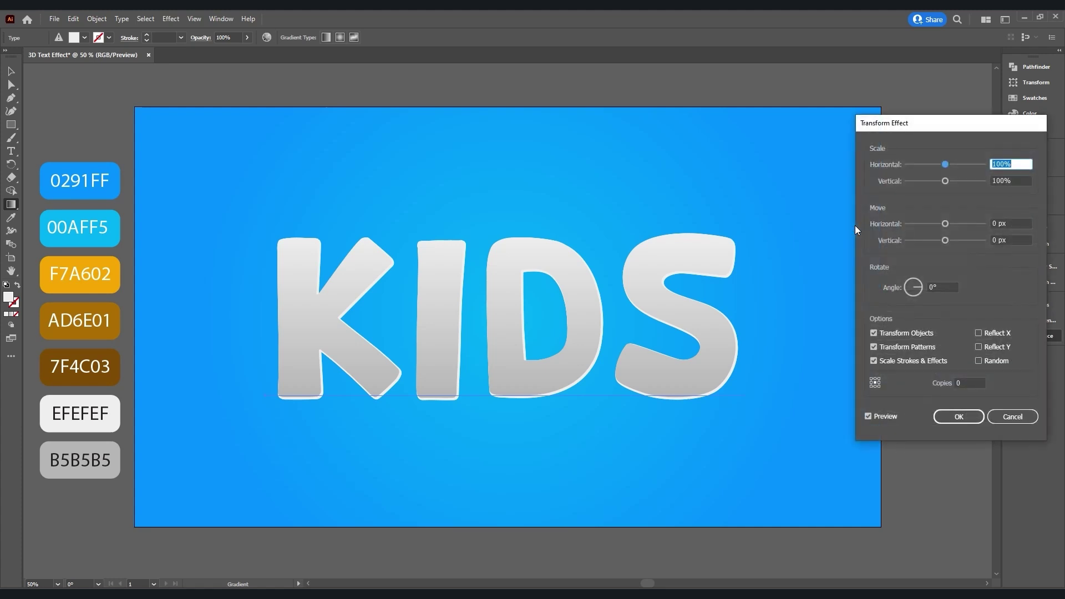
pyautogui.press('Tab')
pyautogui.press('Tab')
pyautogui.write('.5')
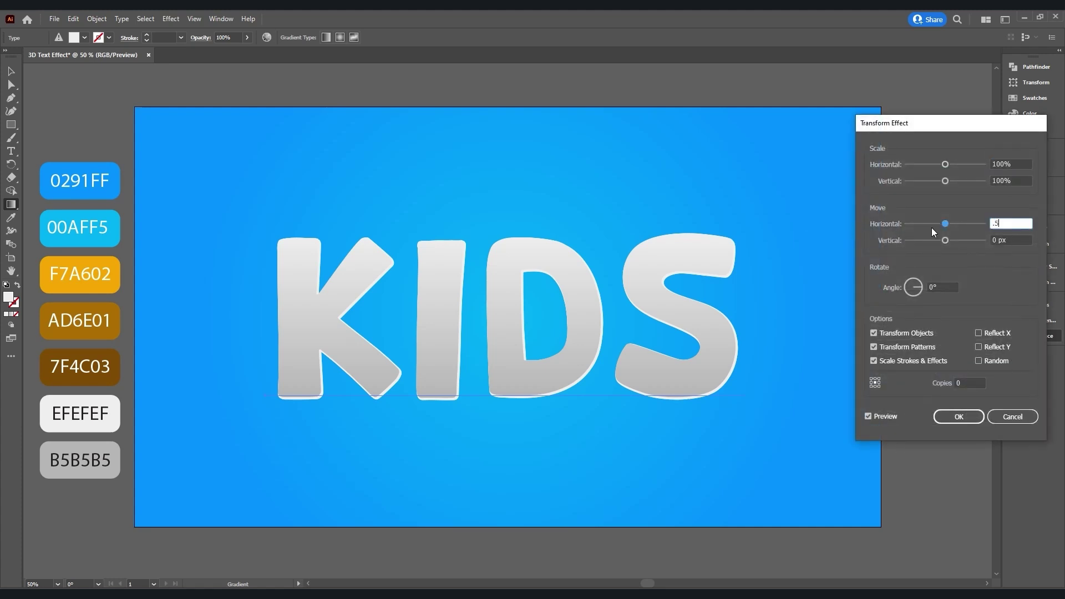
pyautogui.press('Tab')
pyautogui.write('.5')
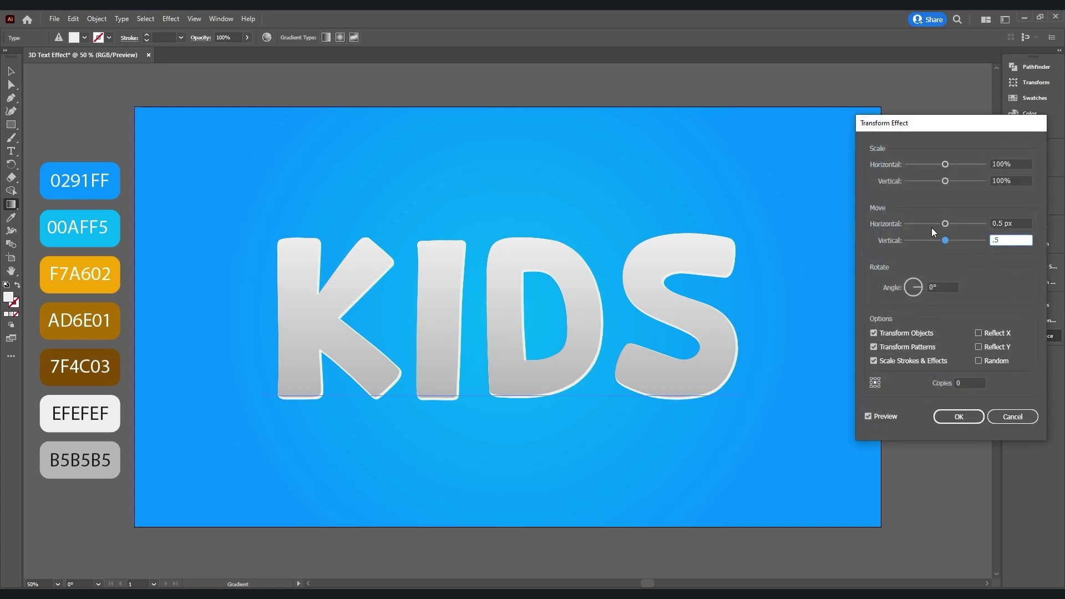
pyautogui.click(968, 382)
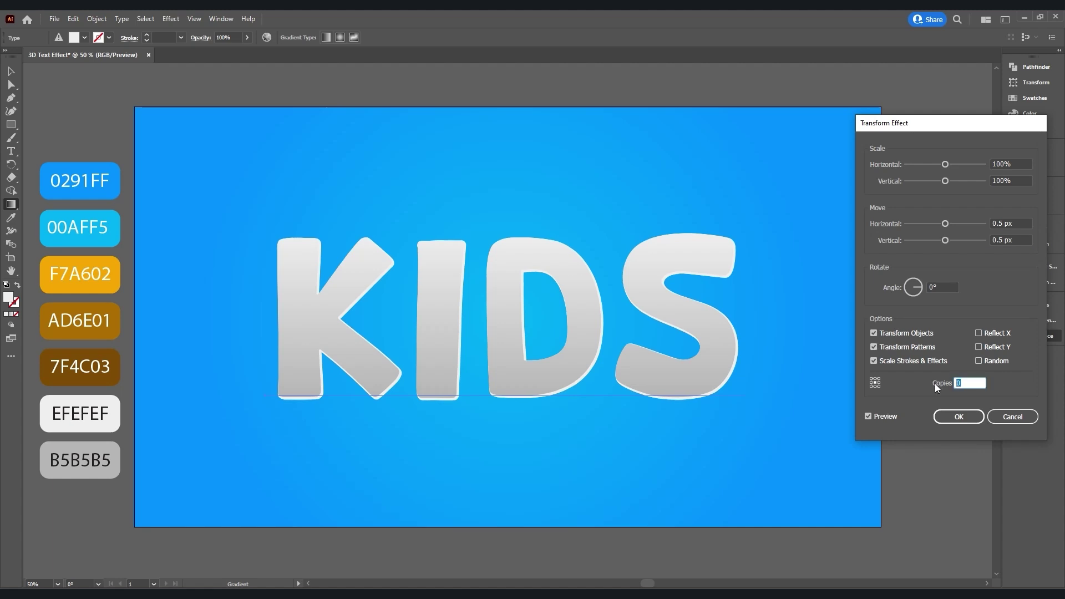
pyautogui.click(953, 416)
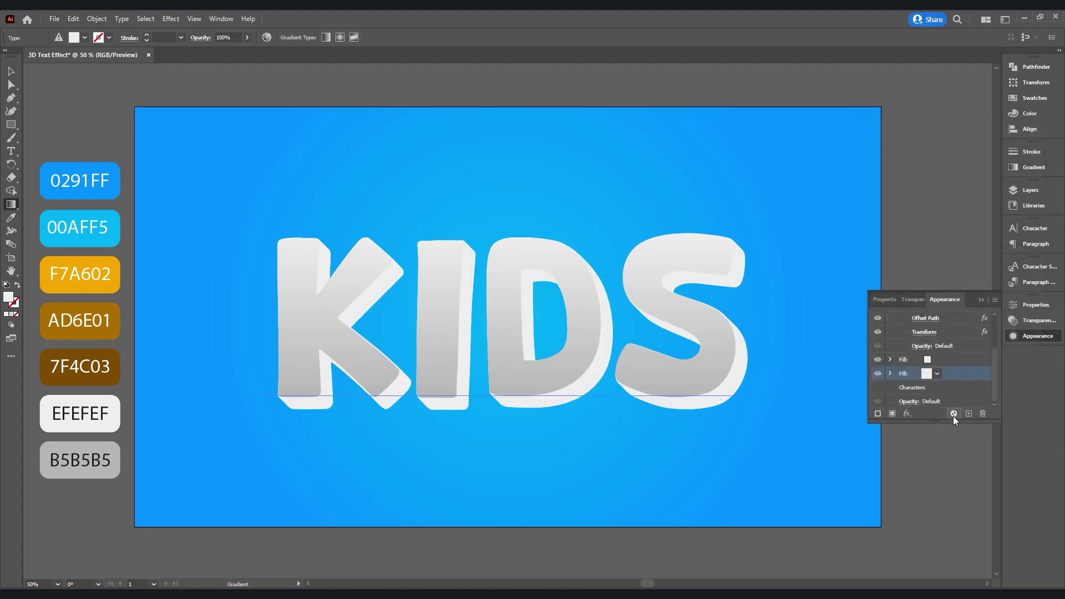
# Step: Colour the extrusion fill B5B5B5 and duplicate the white fill beneath it
pyautogui.click(10, 218)
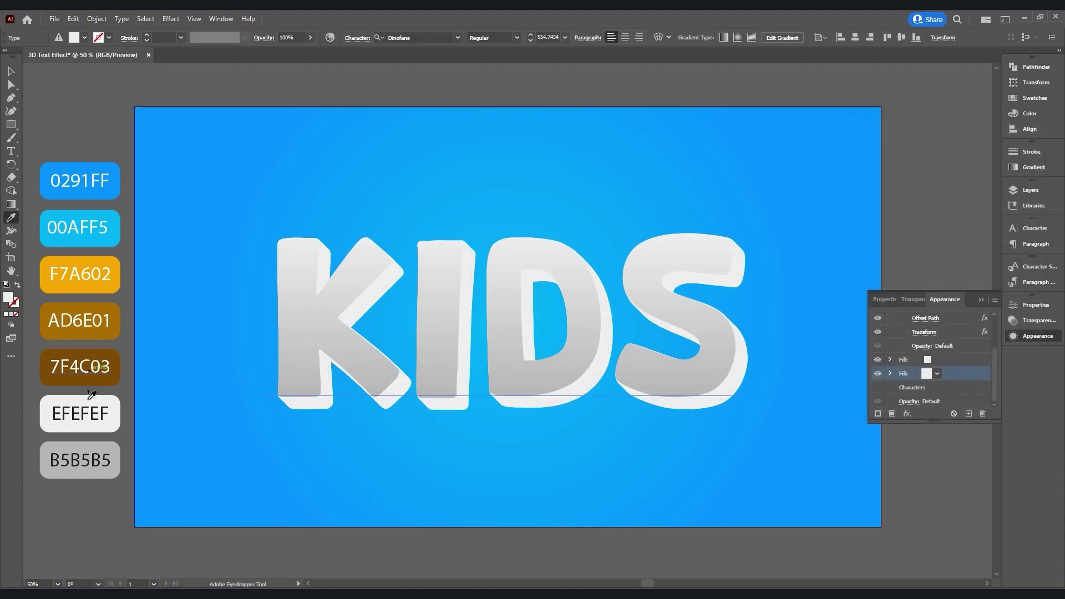
pyautogui.click(70, 445)
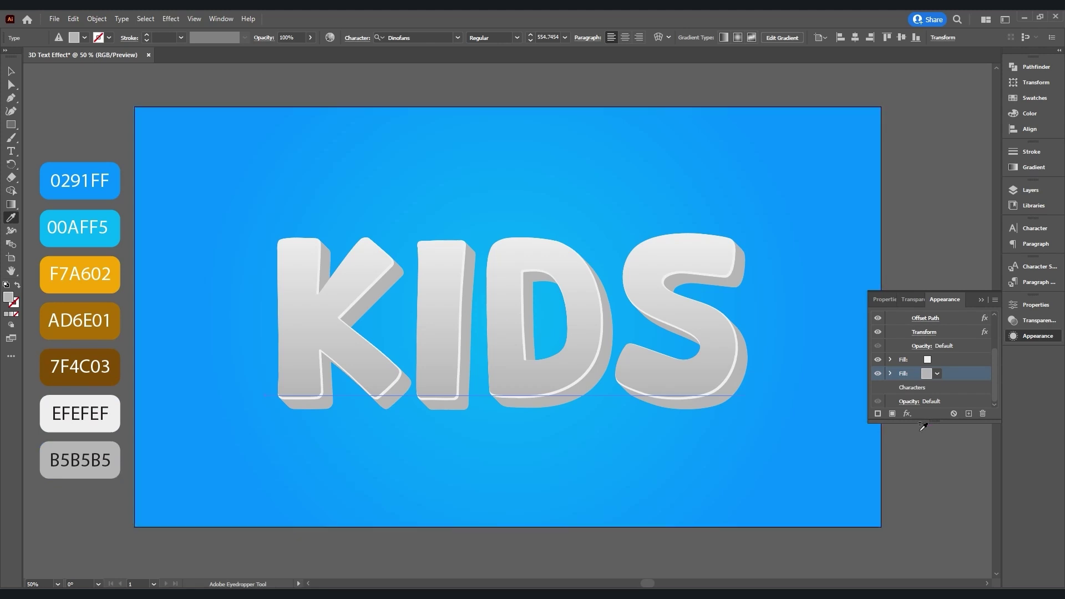
pyautogui.click(913, 360)
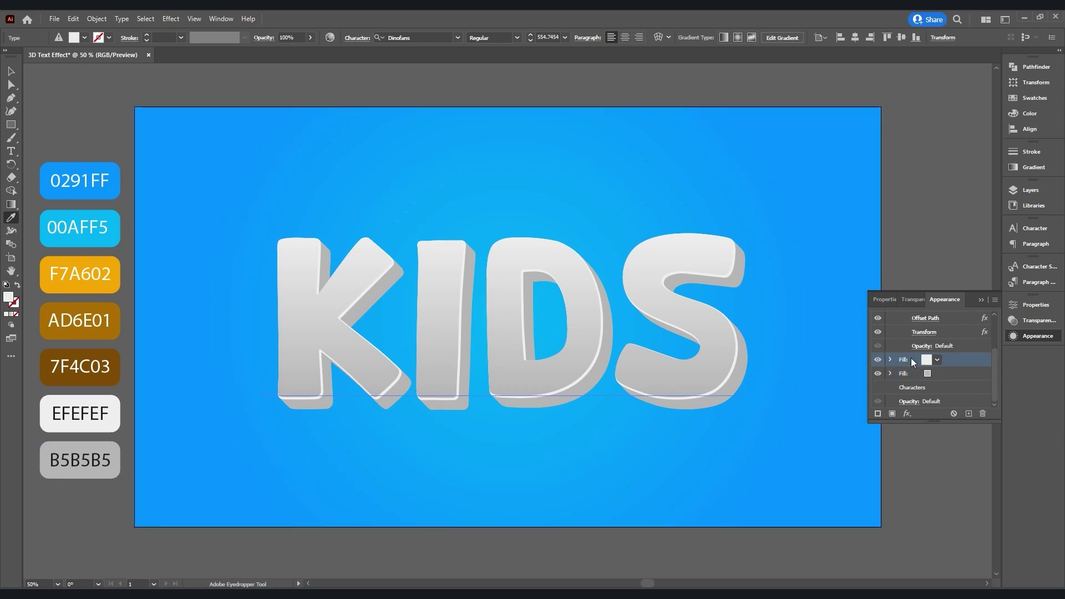
pyautogui.click(968, 414)
pyautogui.scroll(-1, 995, 378)
pyautogui.moveTo(912, 358); pyautogui.dragTo(920, 388)
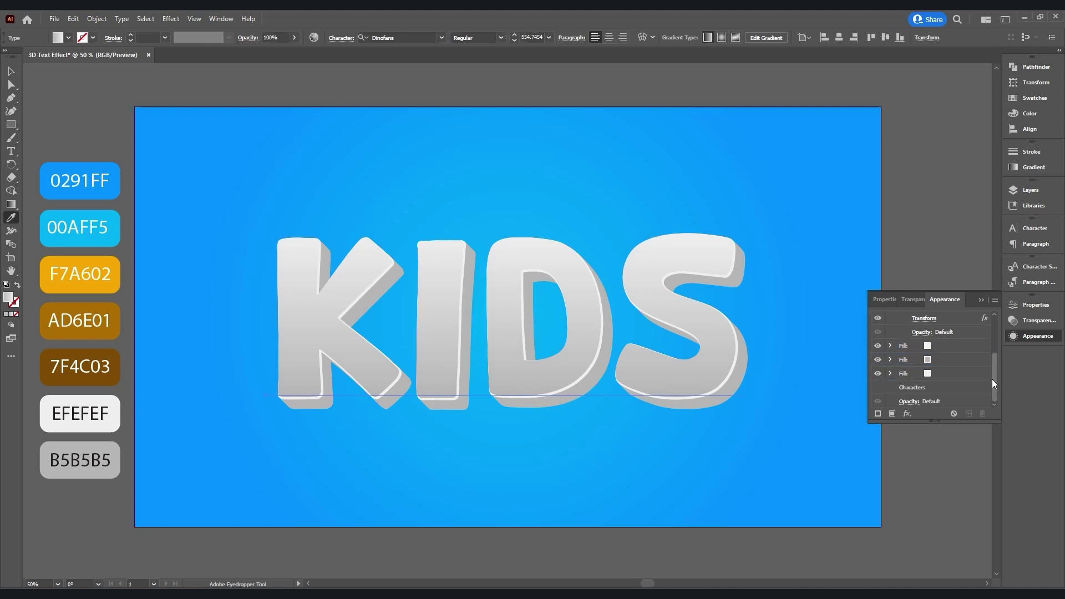
# Step: Add a Transform moving the third fill 35 px right and 35 px down
pyautogui.click(905, 376)
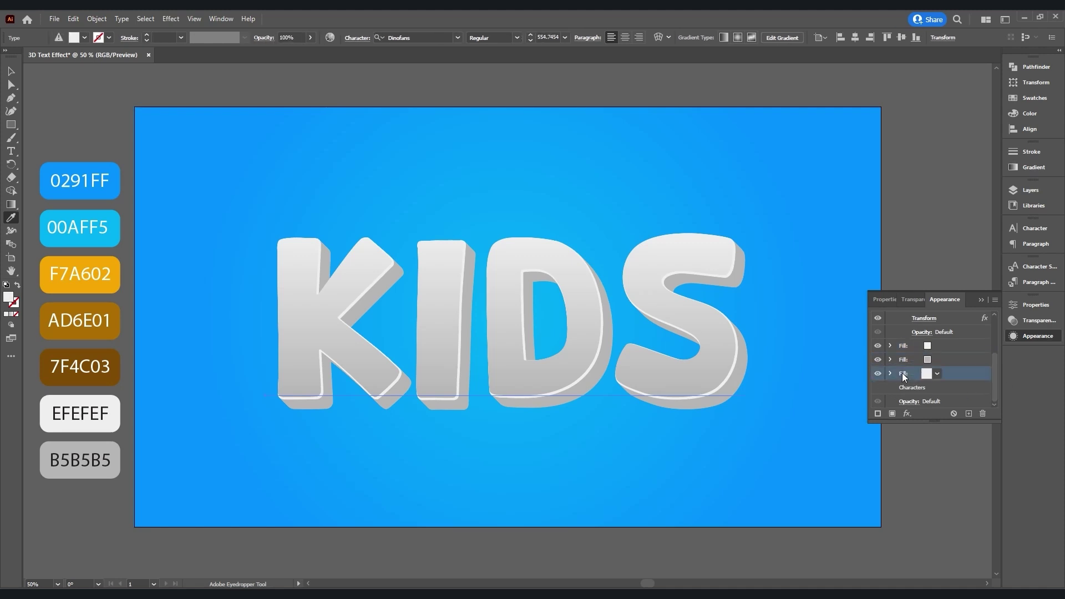
pyautogui.click(908, 414)
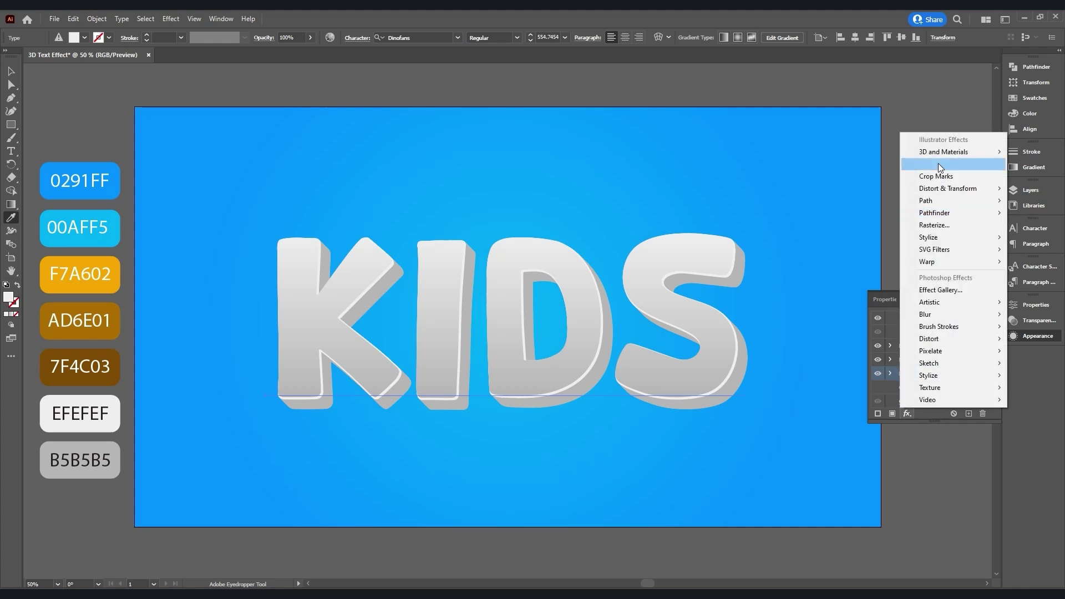
pyautogui.moveTo(947, 189)
pyautogui.click(857, 224)
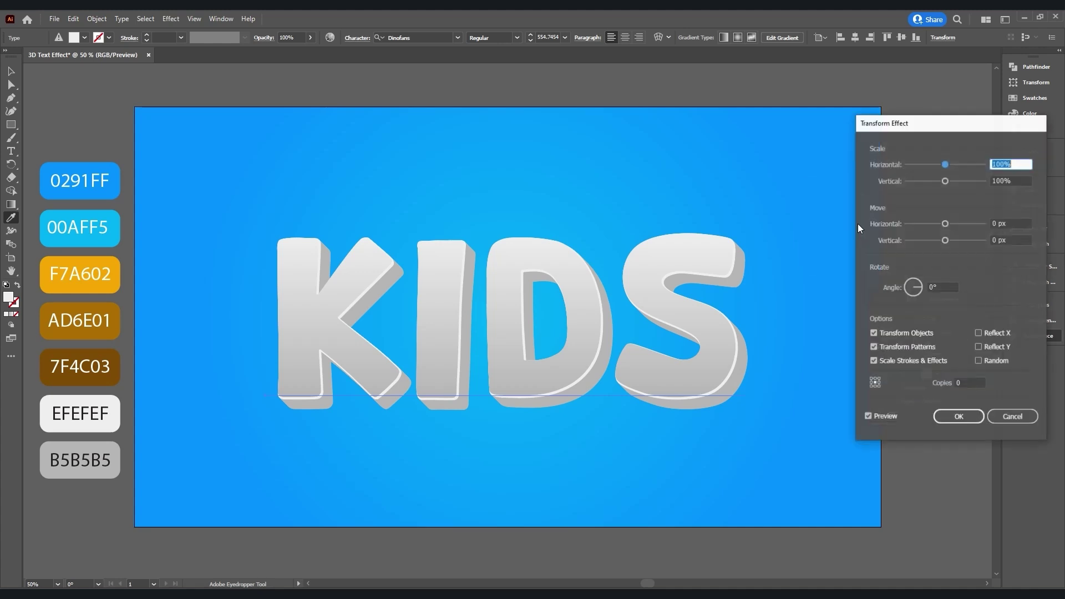
pyautogui.click(1013, 222)
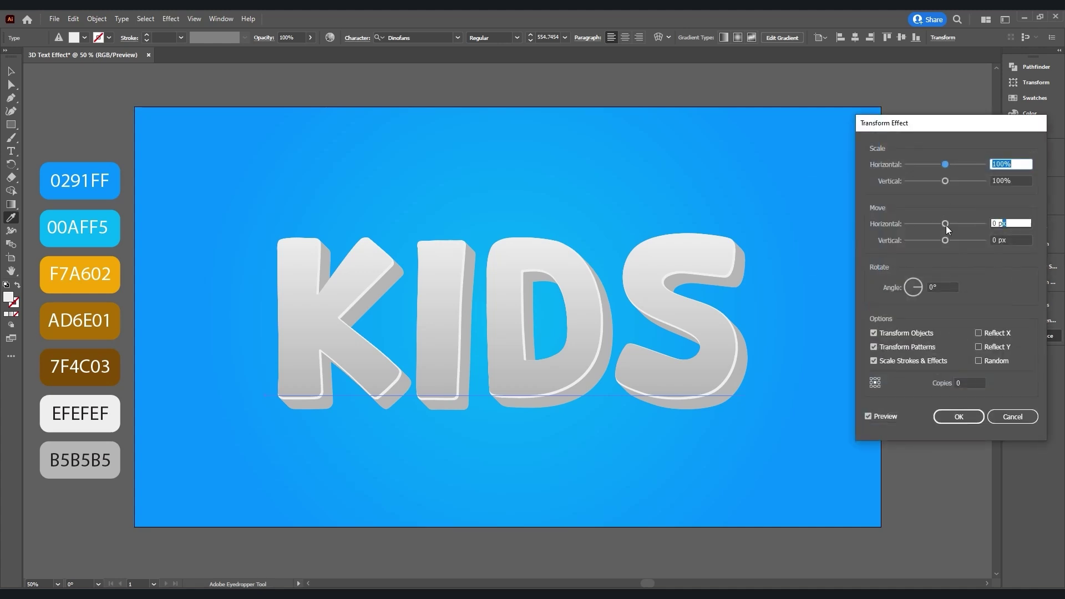
pyautogui.write('35')
pyautogui.press('Tab')
pyautogui.write('35')
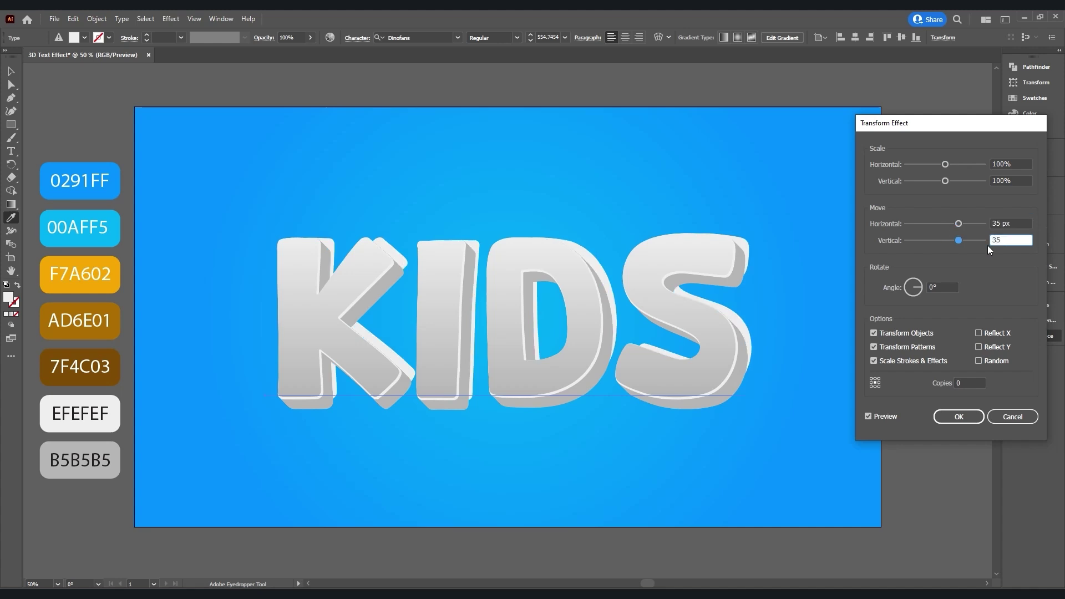
pyautogui.click(956, 414)
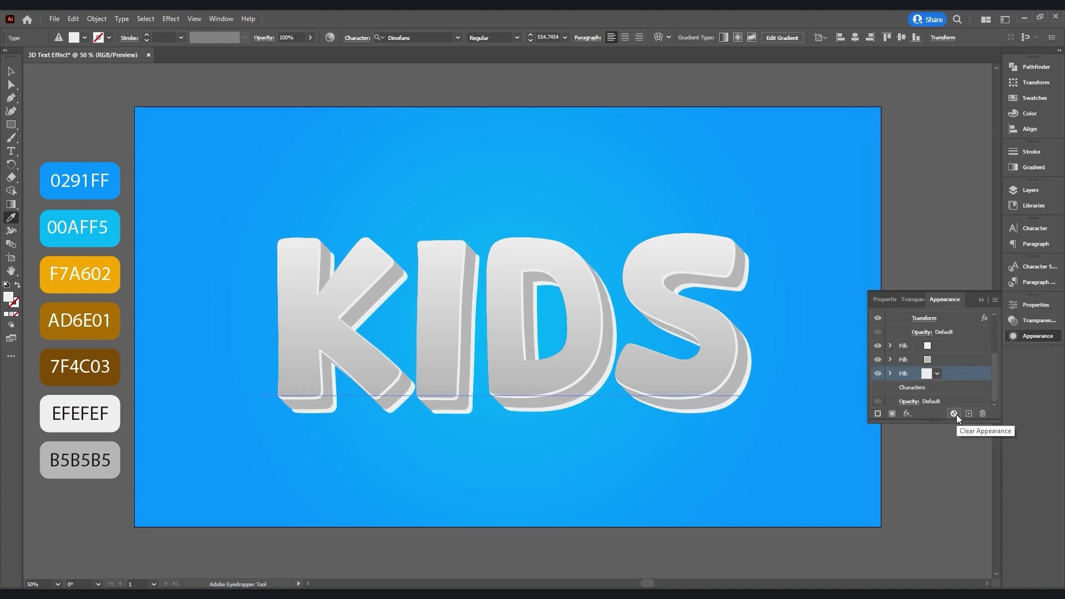
# Step: Colour the offset fill brown 7F4C03 and add a 30-pixel Gaussian Blur
pyautogui.click(83, 353)
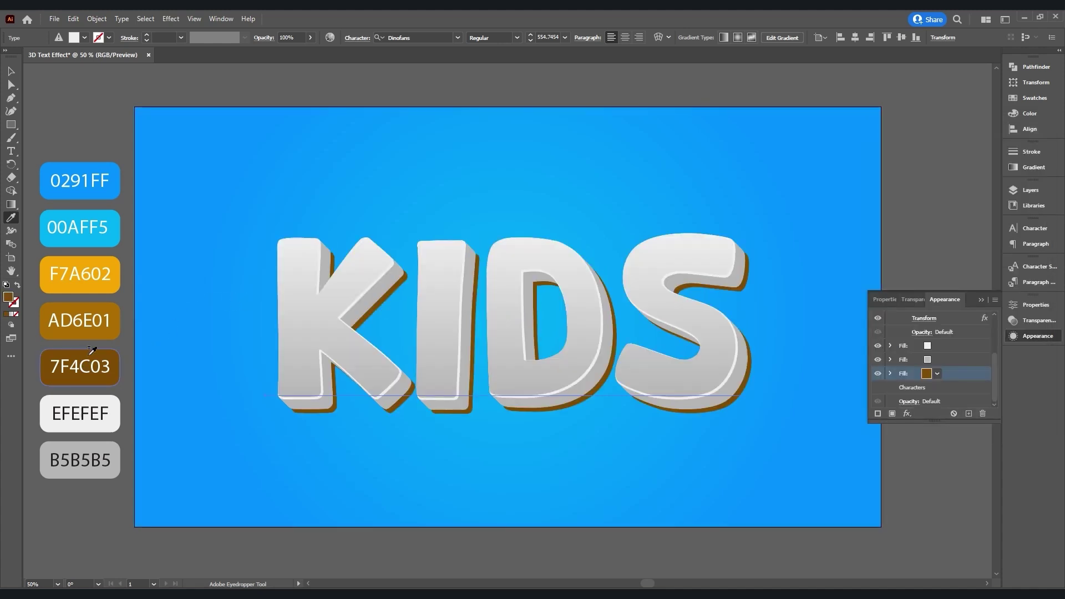
pyautogui.click(908, 413)
pyautogui.moveTo(916, 316)
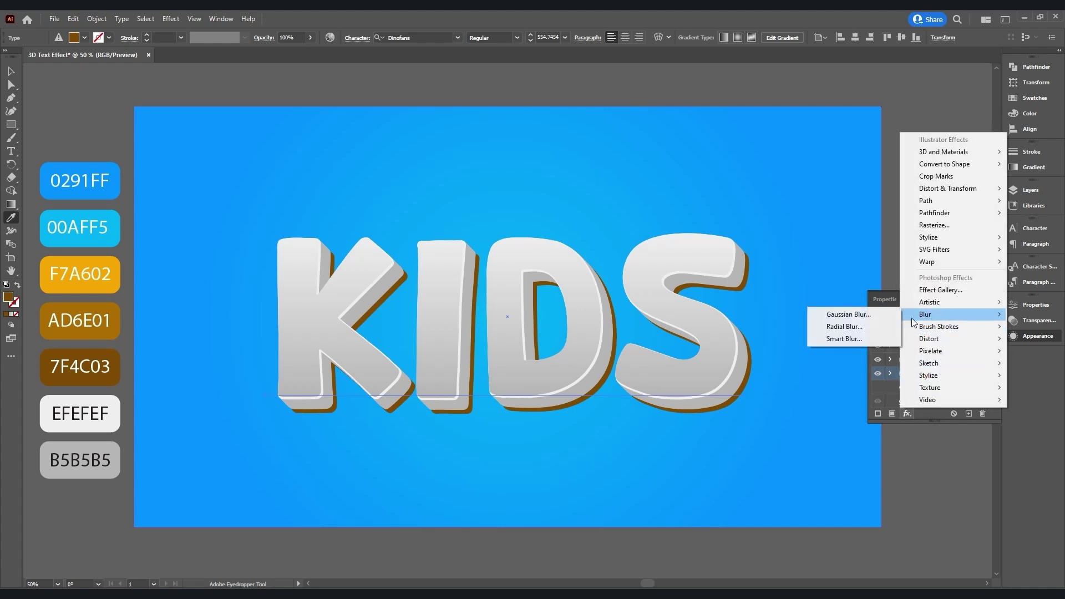
pyautogui.click(848, 314)
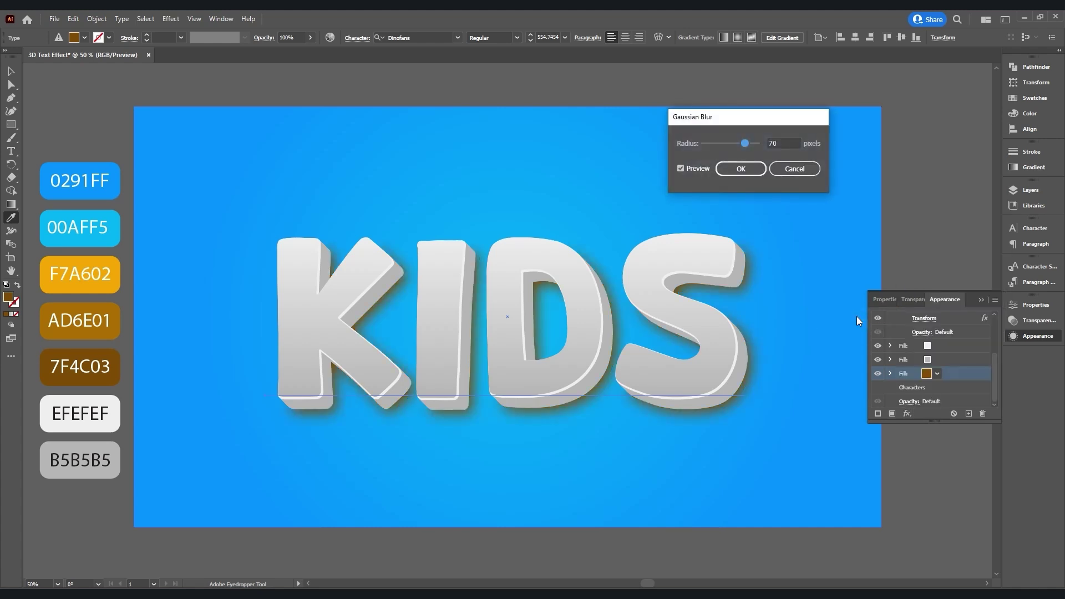
pyautogui.moveTo(745, 144); pyautogui.dragTo(739, 142)
pyautogui.click(755, 172)
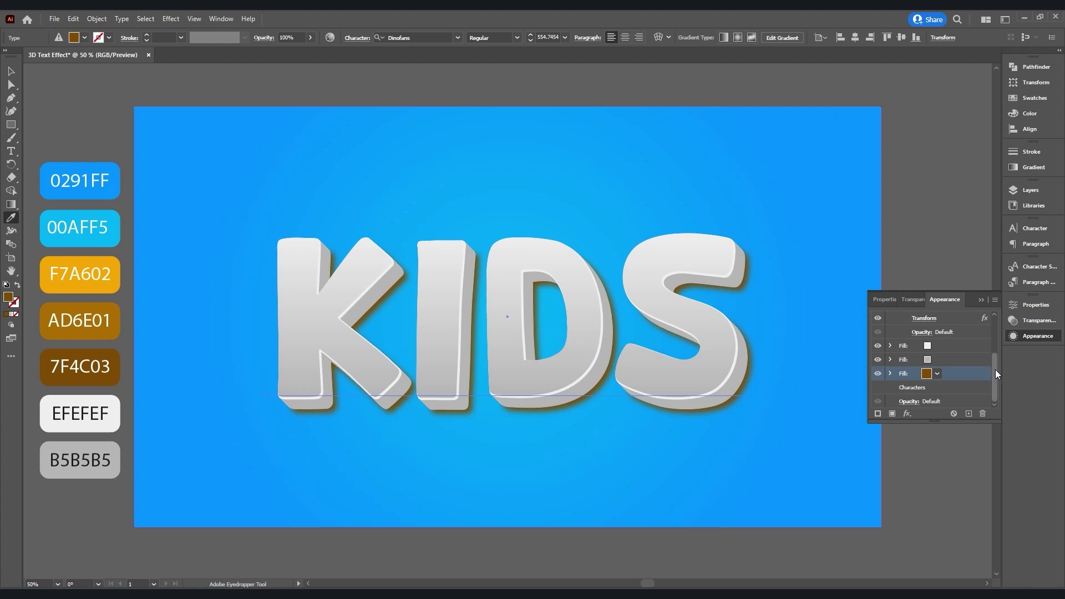
# Step: Duplicate the brown fill and delete the Gaussian Blur from the lower copy
pyautogui.click(968, 416)
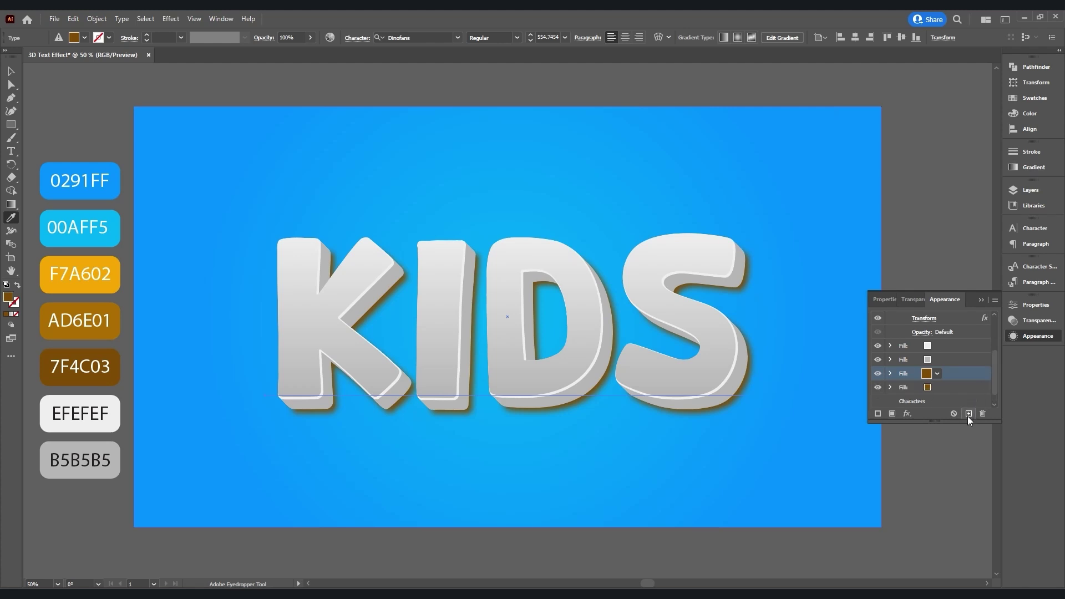
pyautogui.click(904, 388)
pyautogui.moveTo(996, 378)
pyautogui.mouseDown()
pyautogui.moveTo(973, 388)
pyautogui.moveTo(992, 382)
pyautogui.moveTo(984, 374)
pyautogui.mouseUp()
pyautogui.click(891, 374)
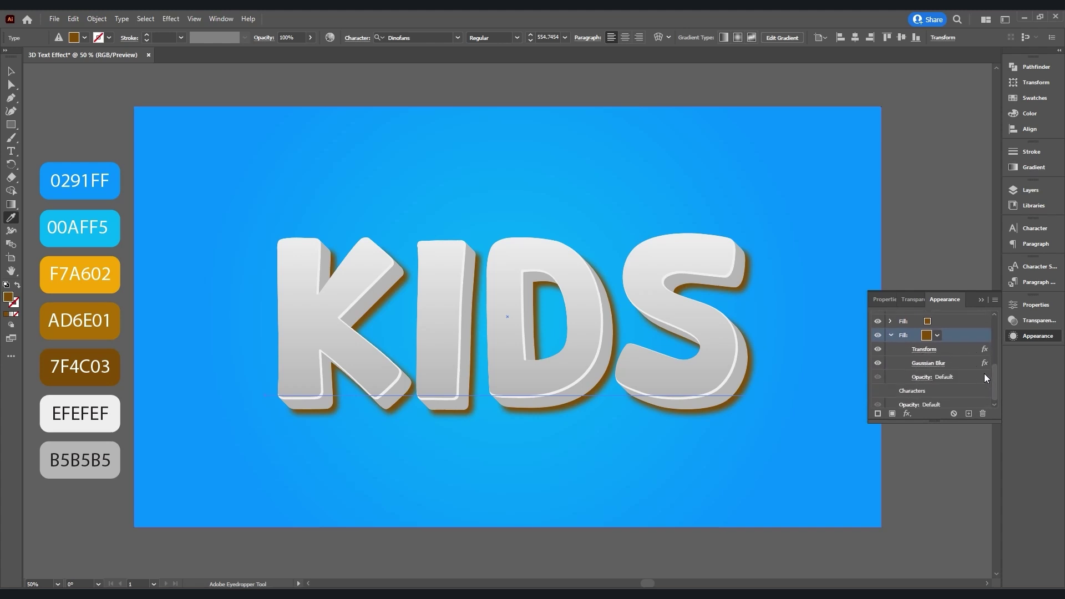
pyautogui.click(985, 362)
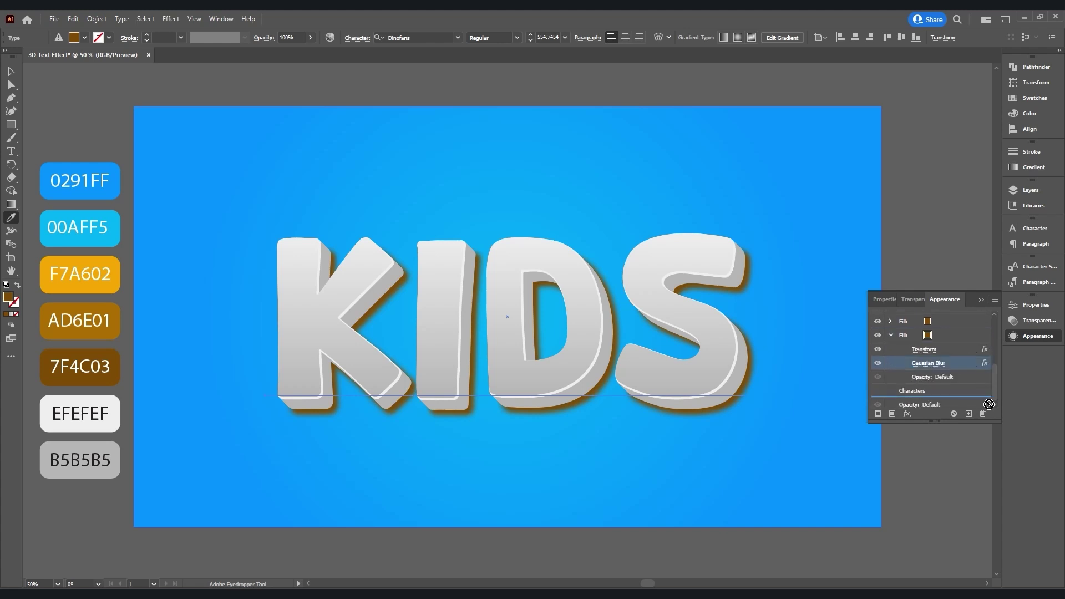
pyautogui.click(982, 413)
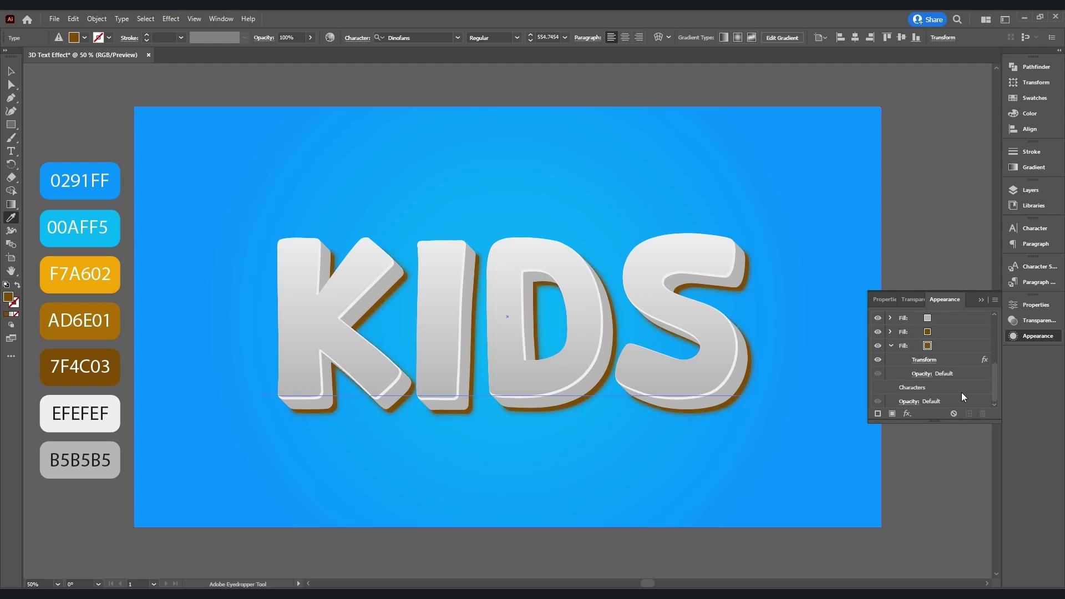
# Step: Add a 30 px Offset Path with round joins to the unblurred brown fill
pyautogui.click(907, 413)
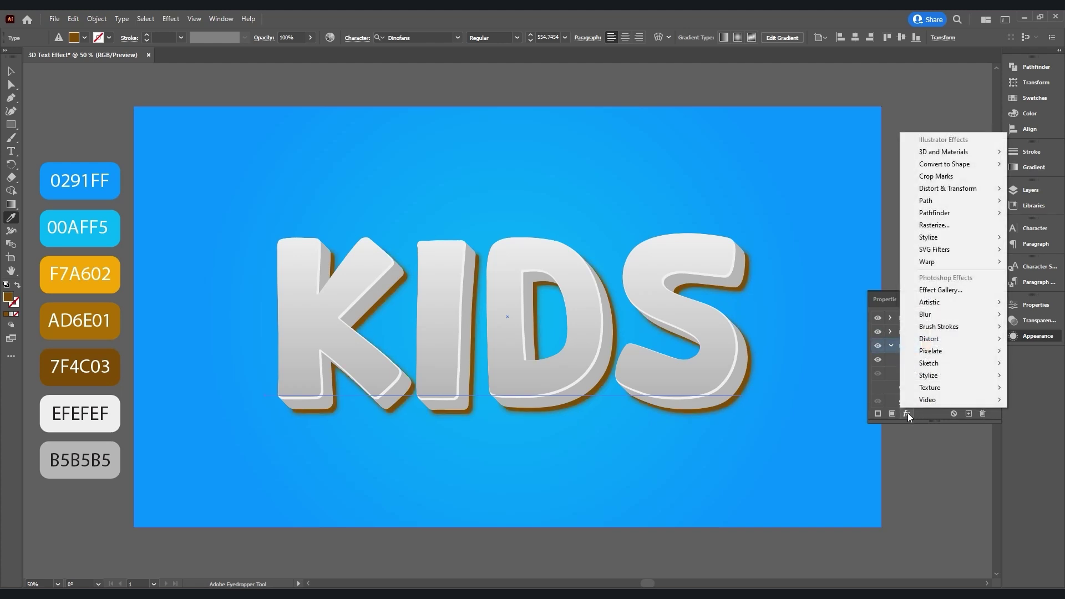
pyautogui.moveTo(937, 201)
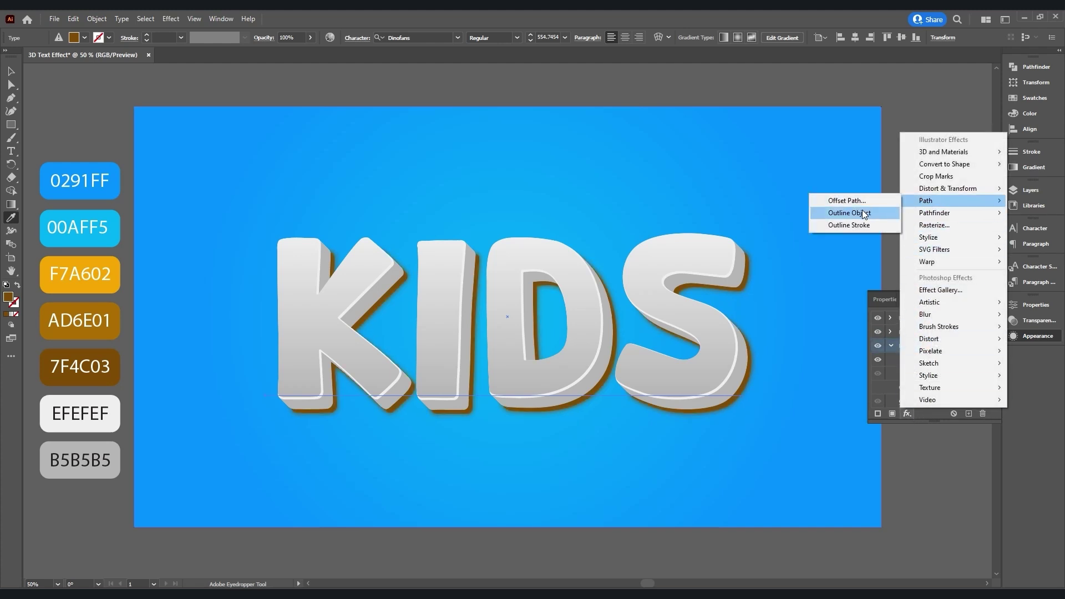
pyautogui.click(839, 201)
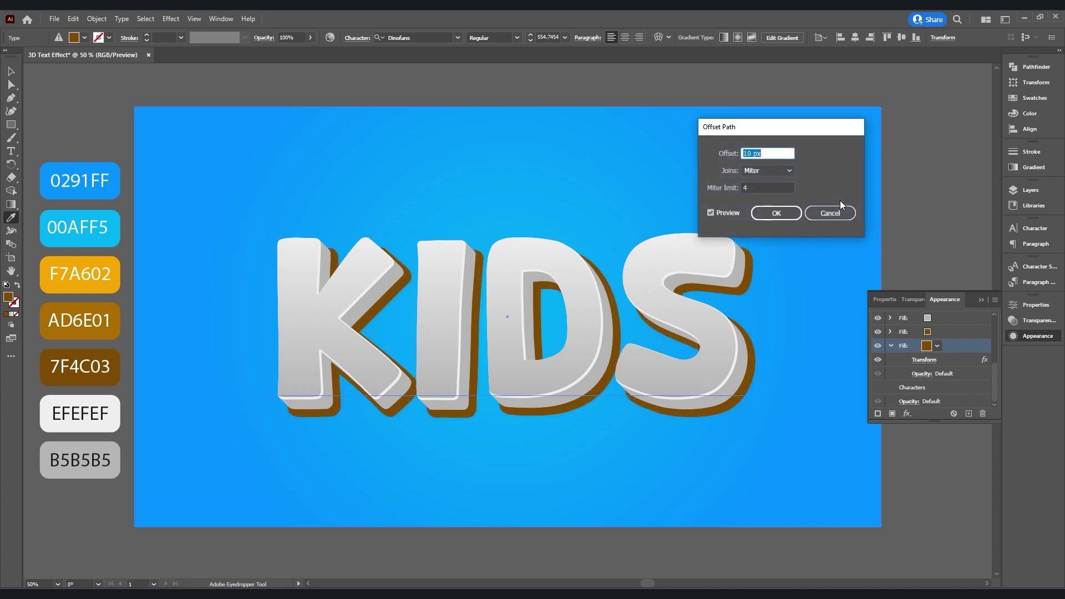
pyautogui.write('30')
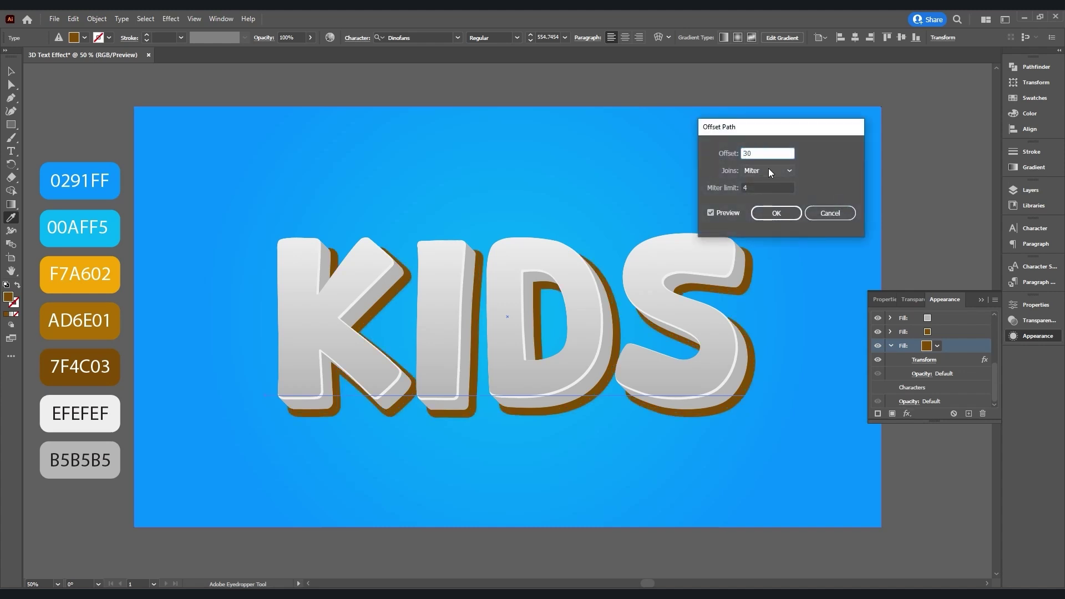
pyautogui.click(767, 170)
pyautogui.click(769, 195)
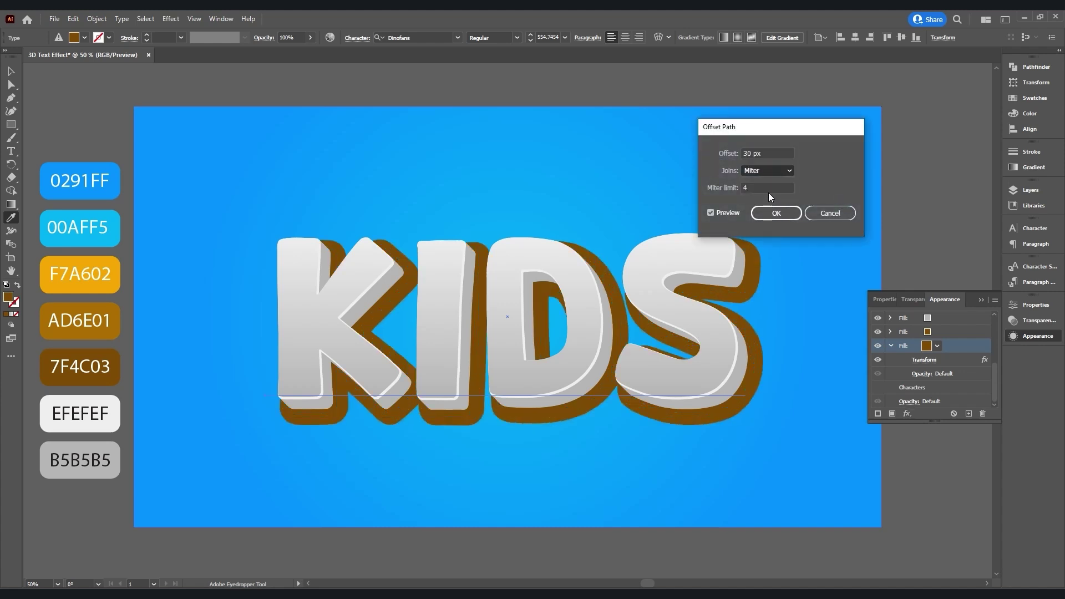
pyautogui.click(775, 214)
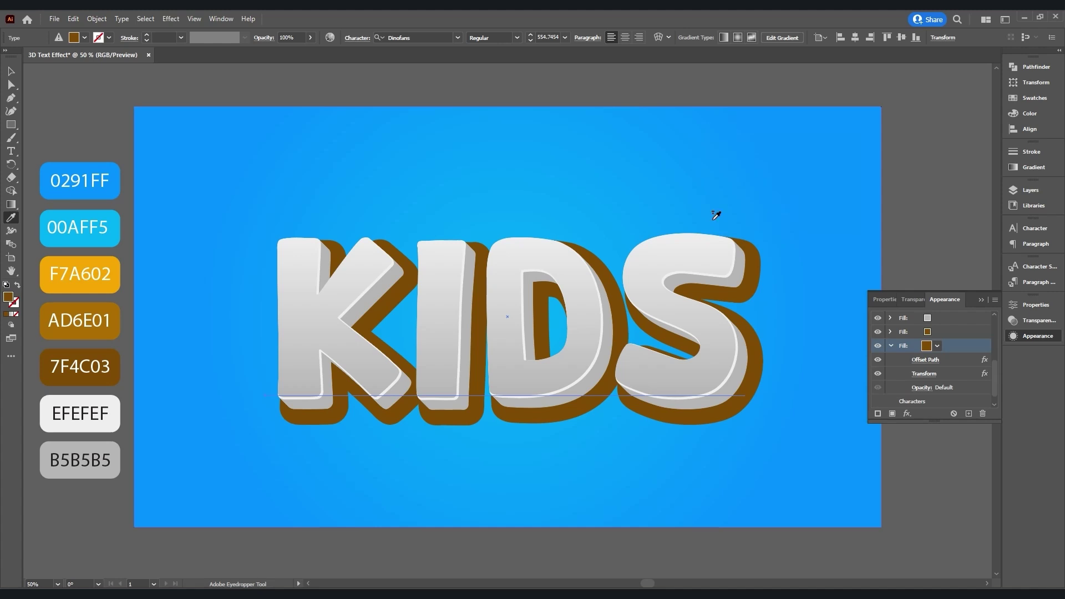
# Step: Colour the thick outline fill orange F7A602, duplicate it, and select the lowest fill
pyautogui.click(73, 259)
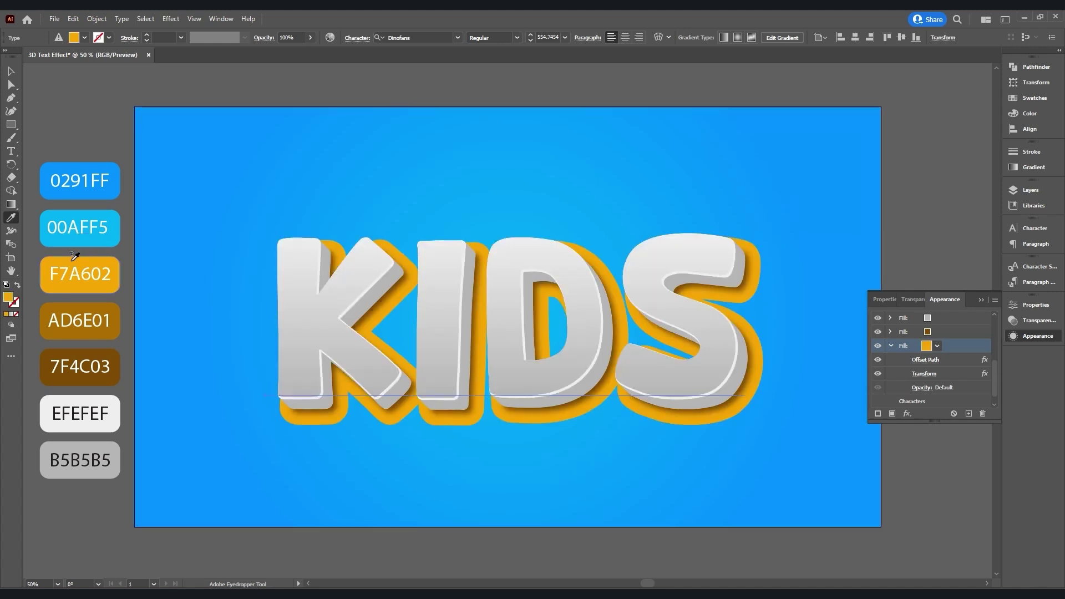
pyautogui.click(892, 346)
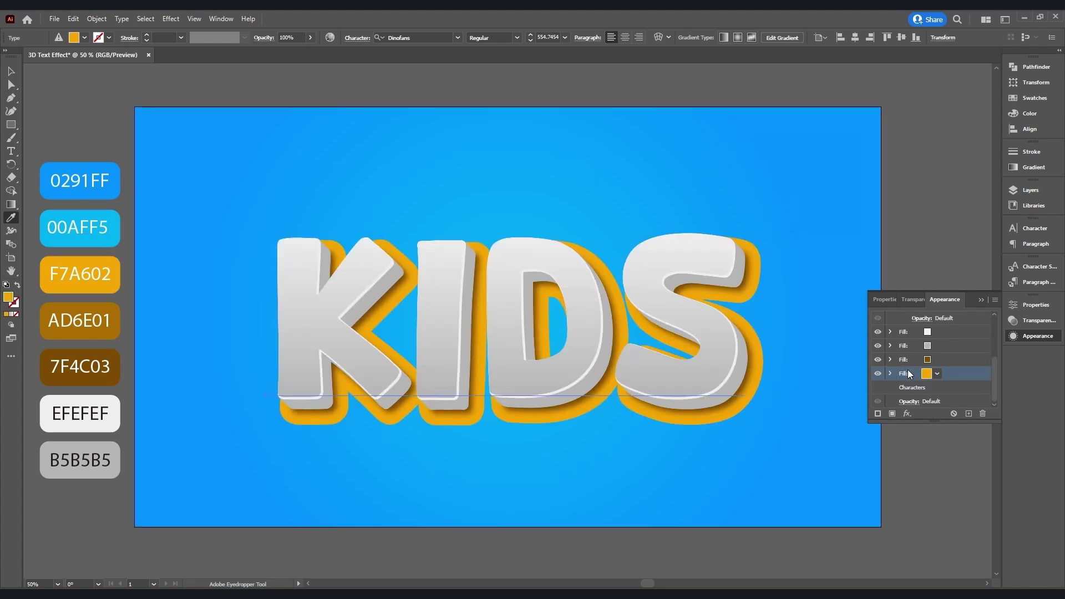
pyautogui.click(969, 413)
pyautogui.scroll(-1, 997, 371)
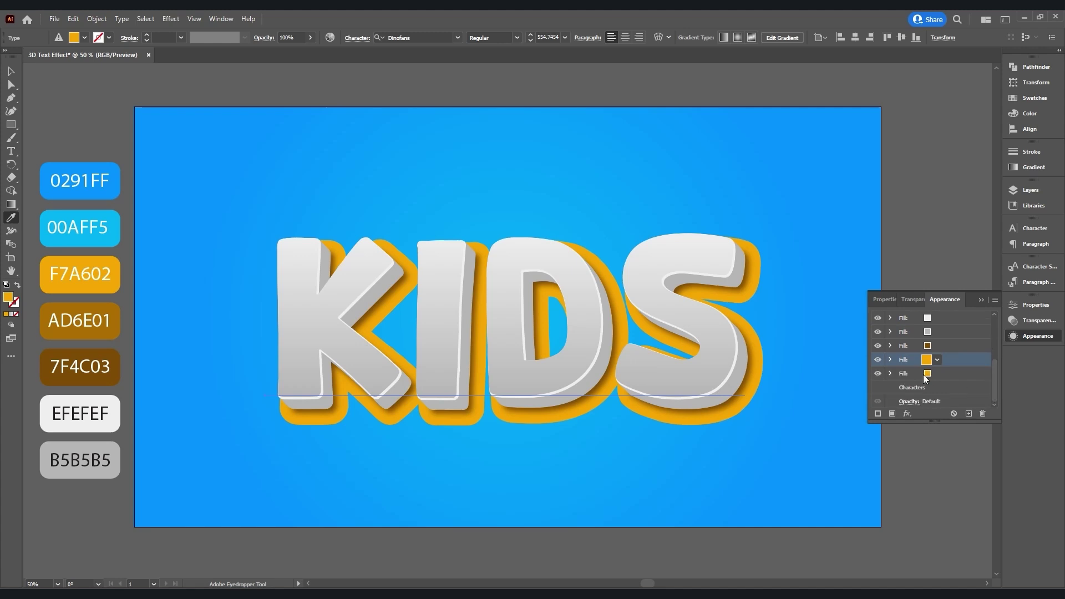
pyautogui.click(909, 374)
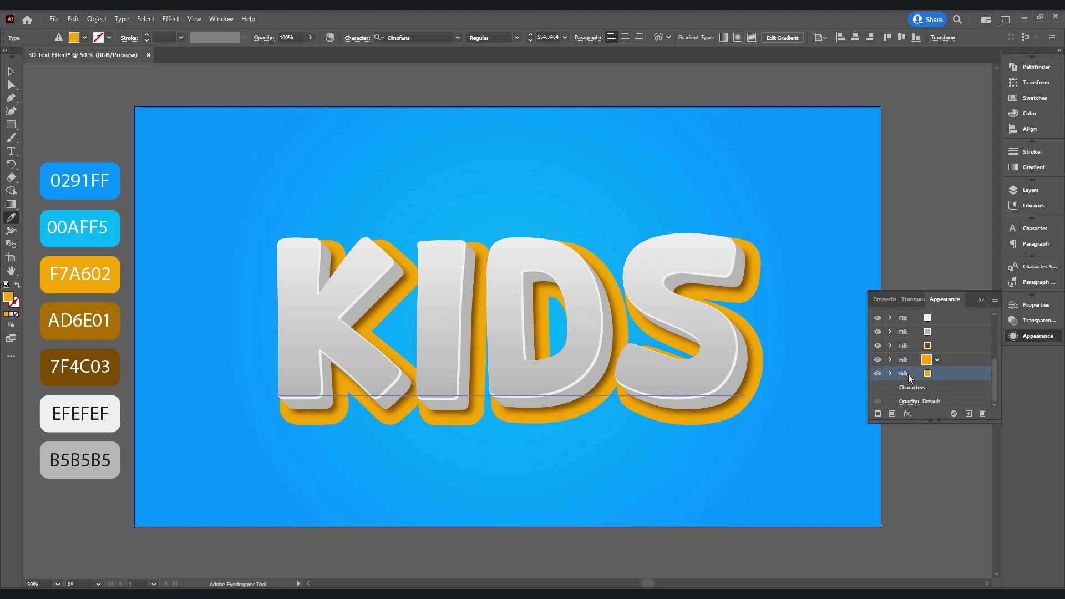
pyautogui.click(907, 413)
# Step: Stack 80 copies of the bottom fill at 0.5 px horizontal and vertical offsets, coloured brown AD6E01
pyautogui.moveTo(942, 190)
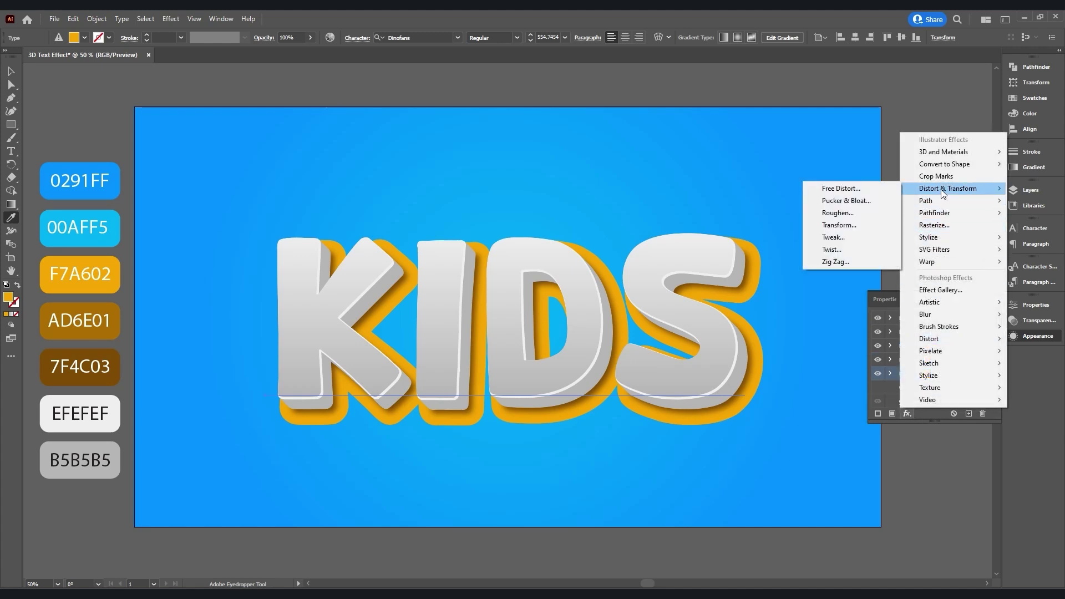
pyautogui.click(843, 223)
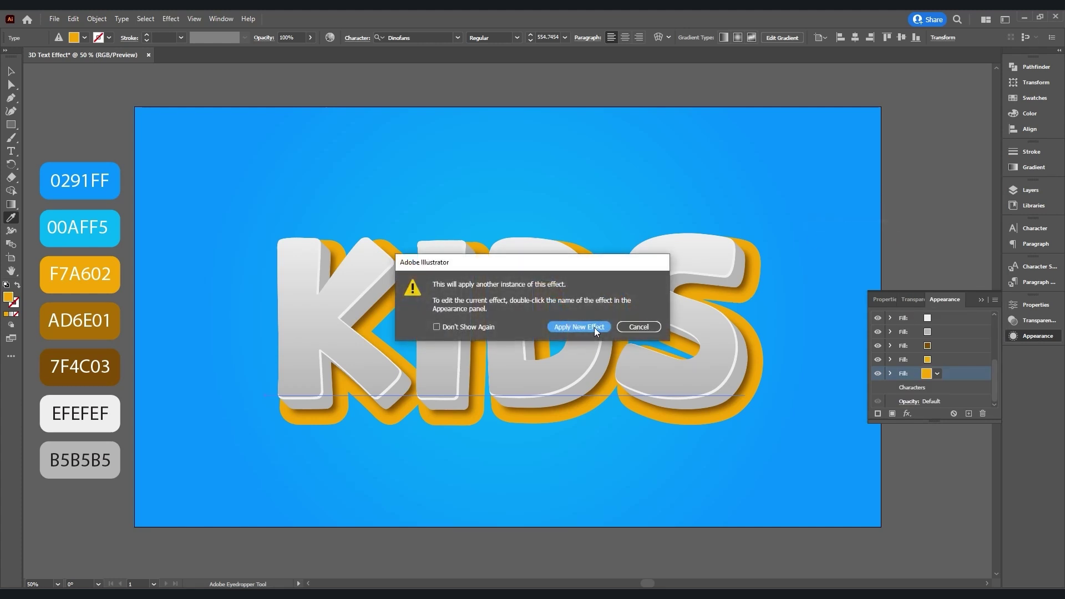
pyautogui.click(594, 328)
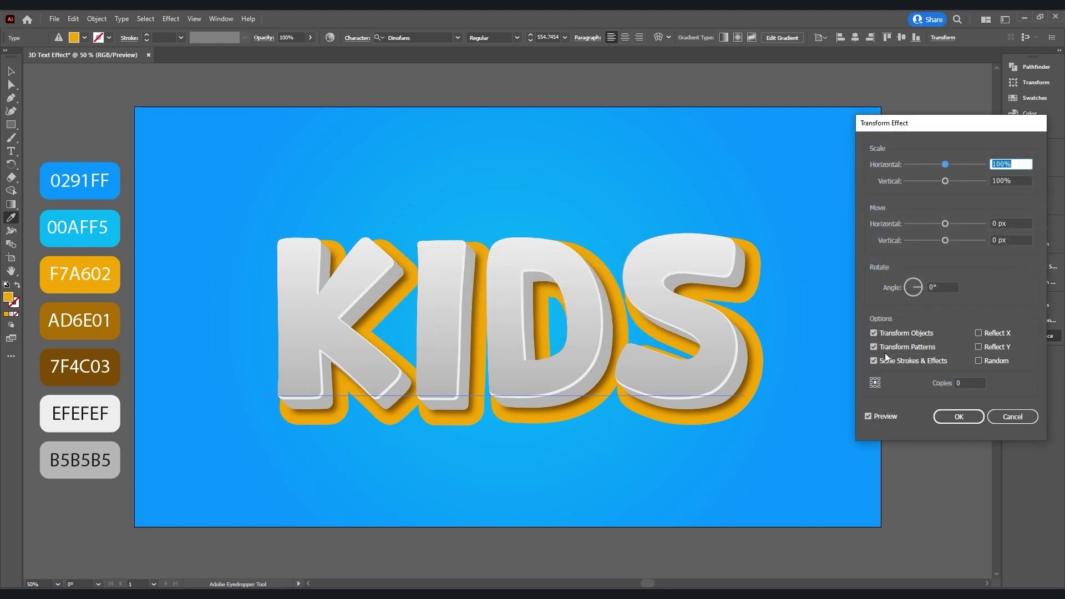
pyautogui.click(994, 223)
pyautogui.write('.5')
pyautogui.press('Tab')
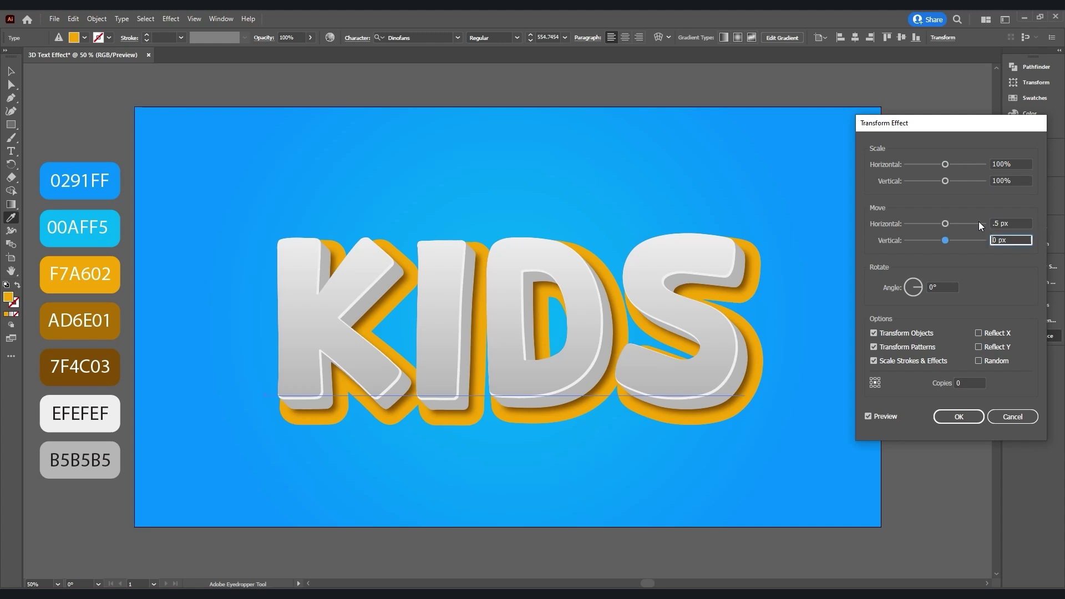
pyautogui.write('.5')
pyautogui.click(968, 383)
pyautogui.write('80')
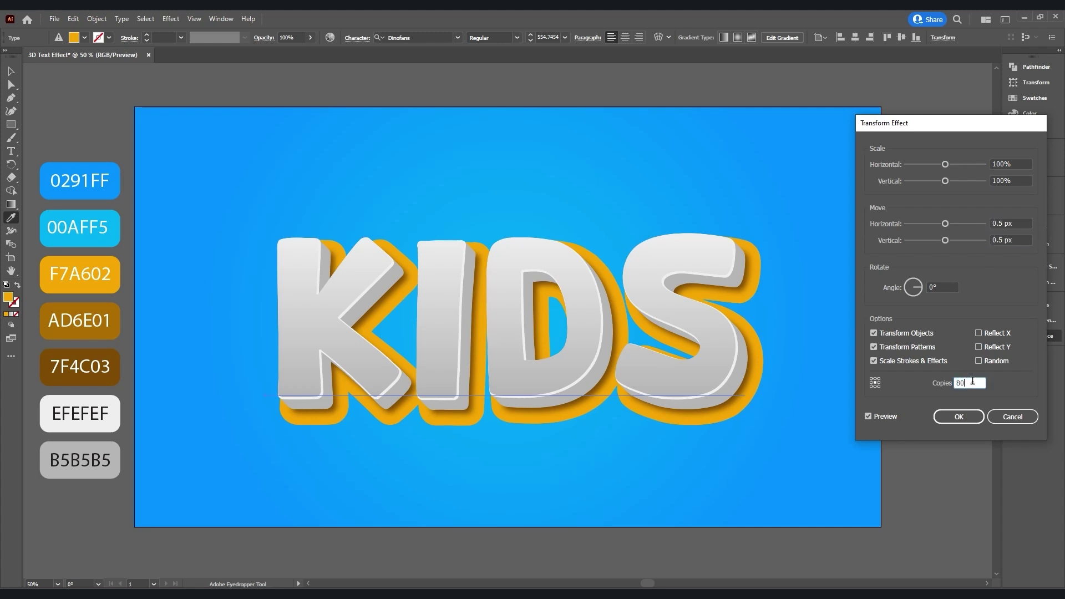
pyautogui.click(951, 419)
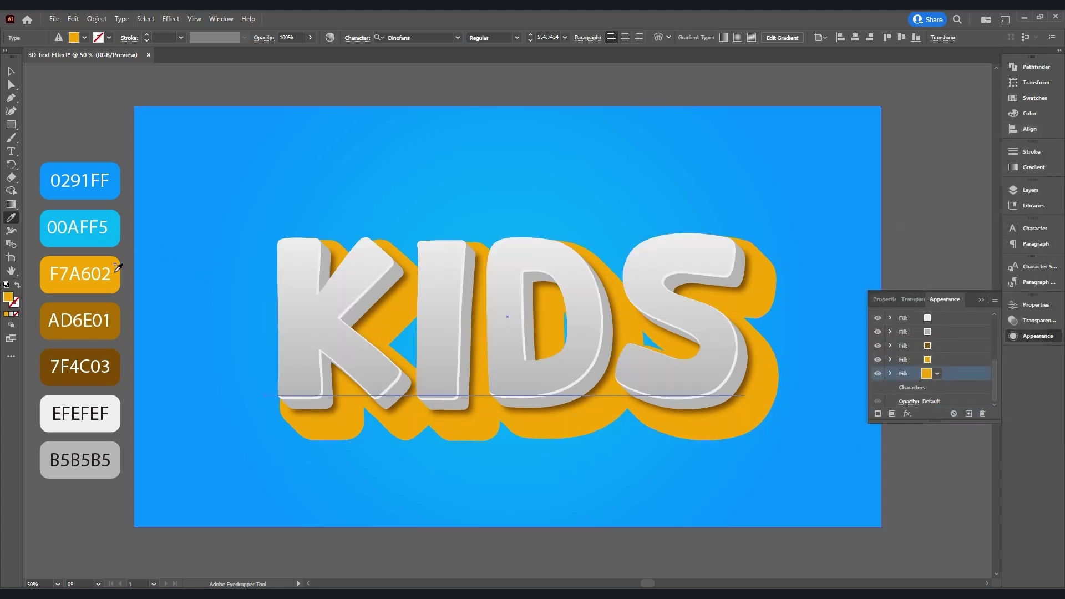
pyautogui.click(52, 308)
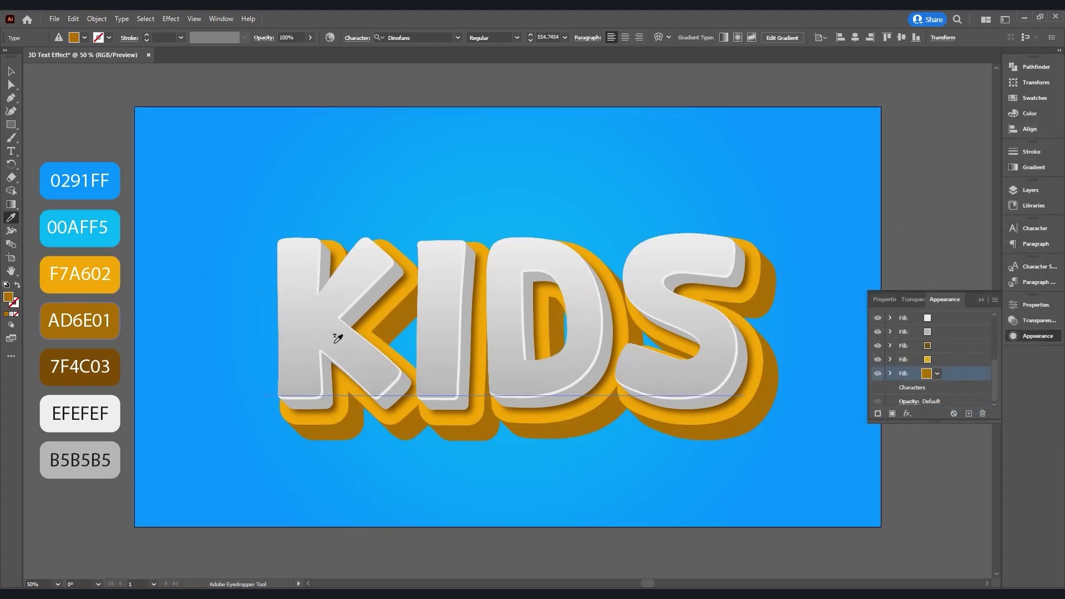
# Step: Duplicate the yellow fill, with its Offset Path and Transform effects, to the bottom of the stack
pyautogui.click(907, 359)
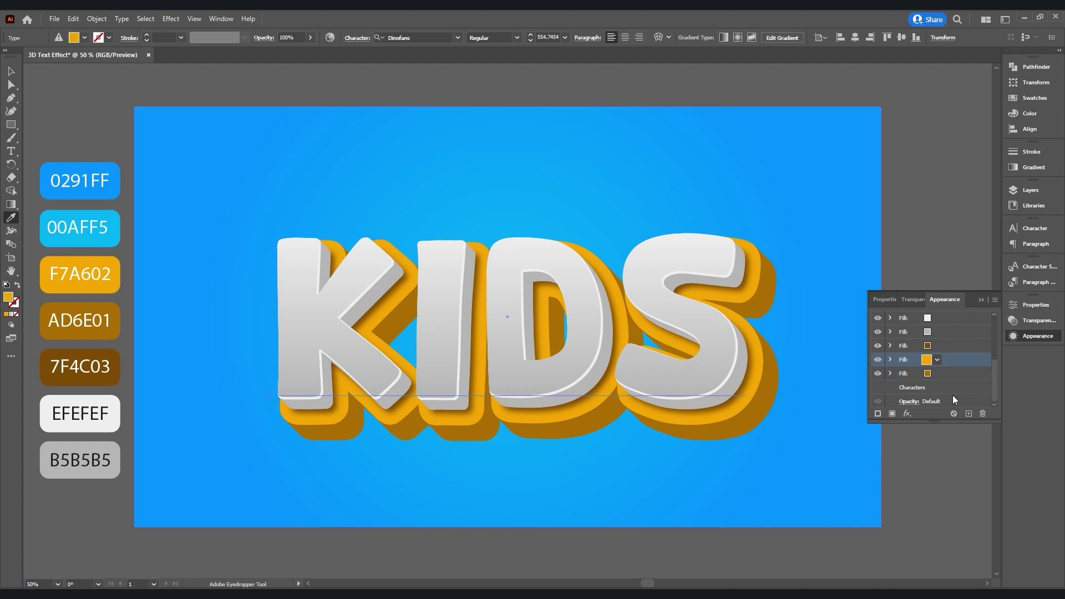
pyautogui.click(969, 414)
pyautogui.scroll(-2, 996, 367)
pyautogui.click(891, 325)
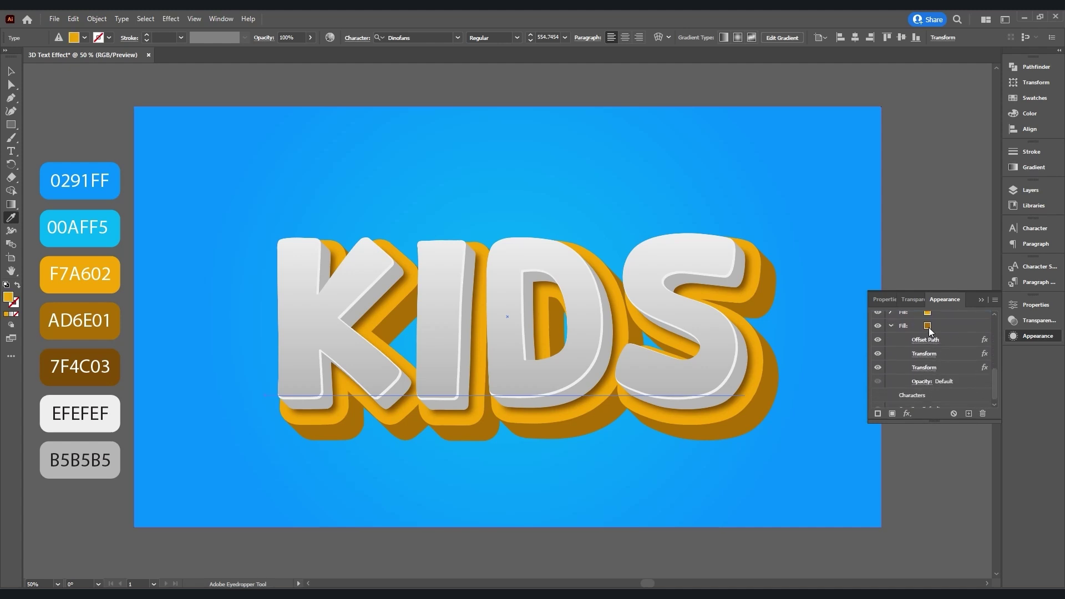
pyautogui.moveTo(910, 314); pyautogui.dragTo(907, 377)
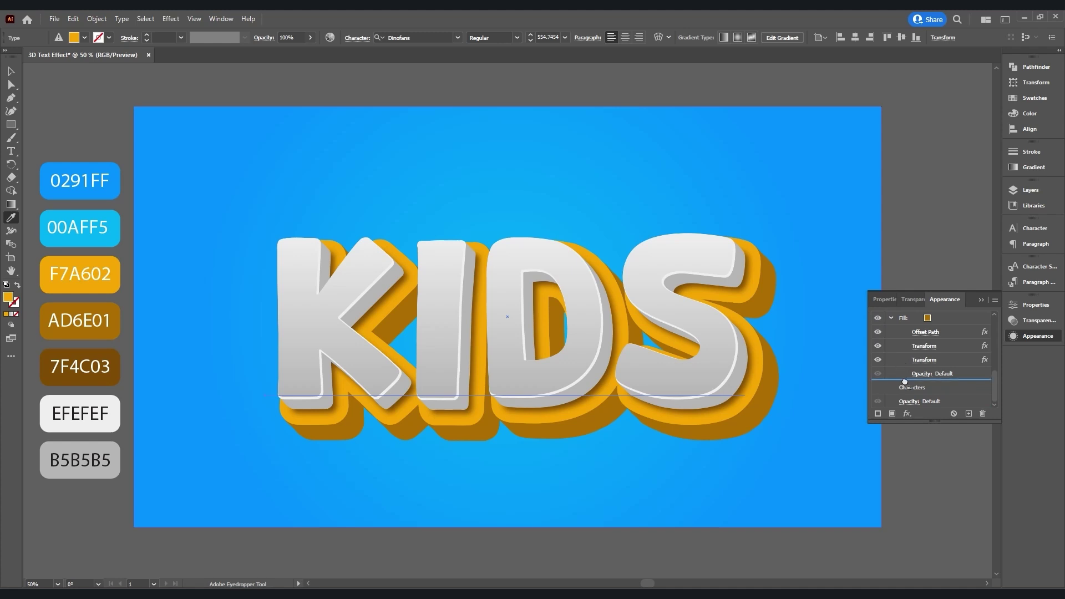
pyautogui.click(931, 333)
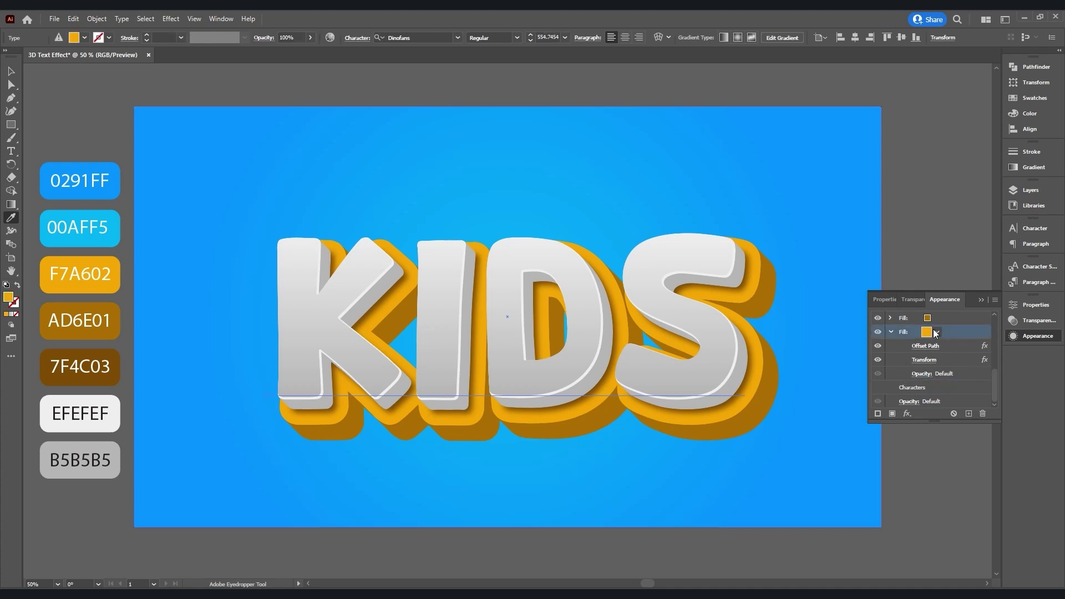
pyautogui.click(934, 334)
# Step: Make the bottom fill black and shift its Transform 100 px right and 100 px down
pyautogui.click(847, 350)
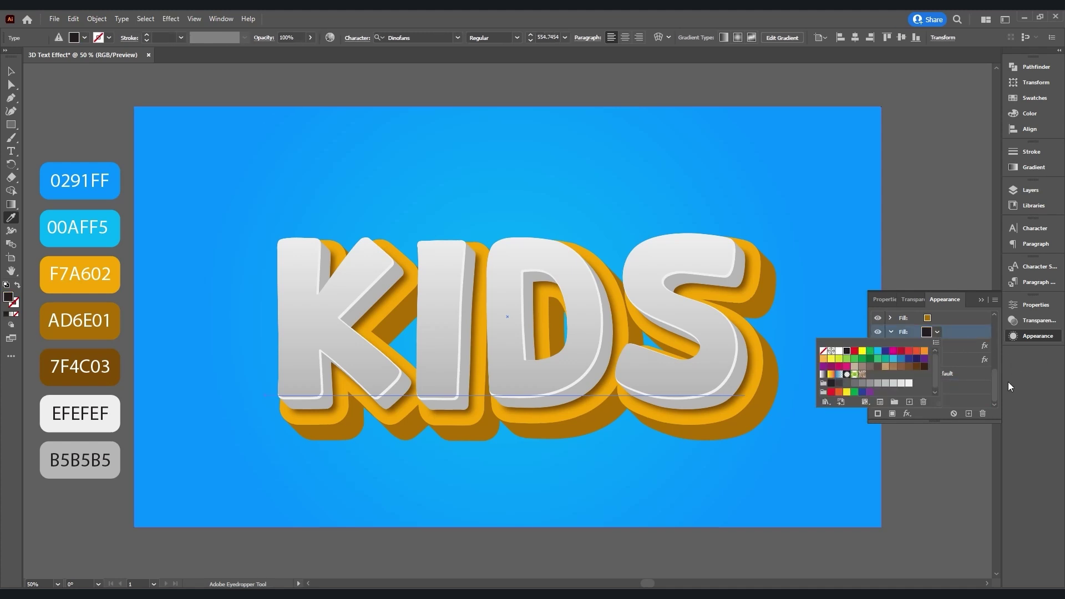
pyautogui.click(924, 360)
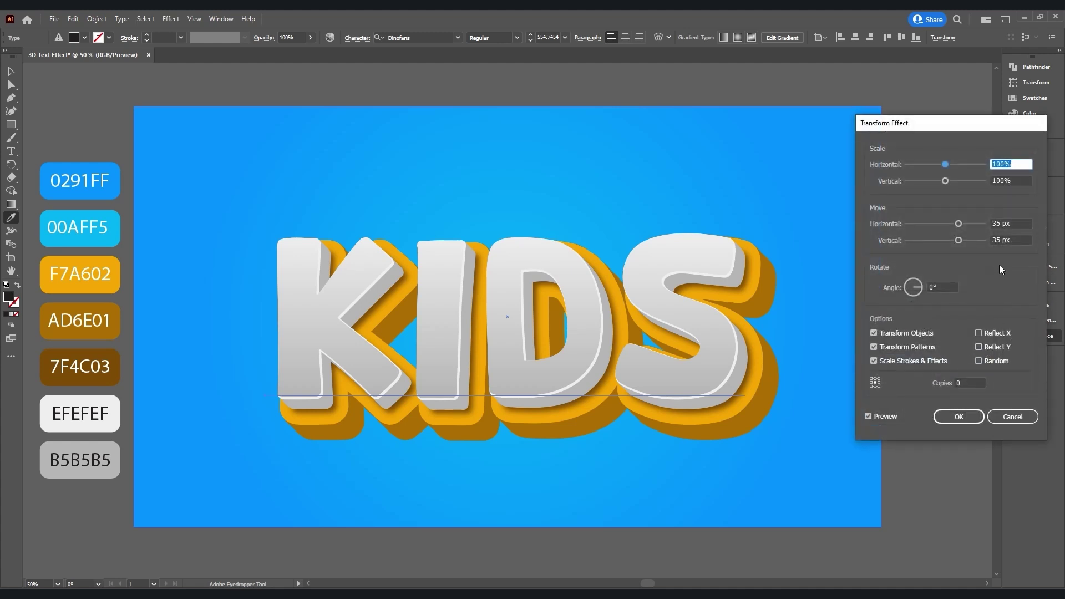
pyautogui.press('Tab')
pyautogui.press('Tab')
pyautogui.write('100')
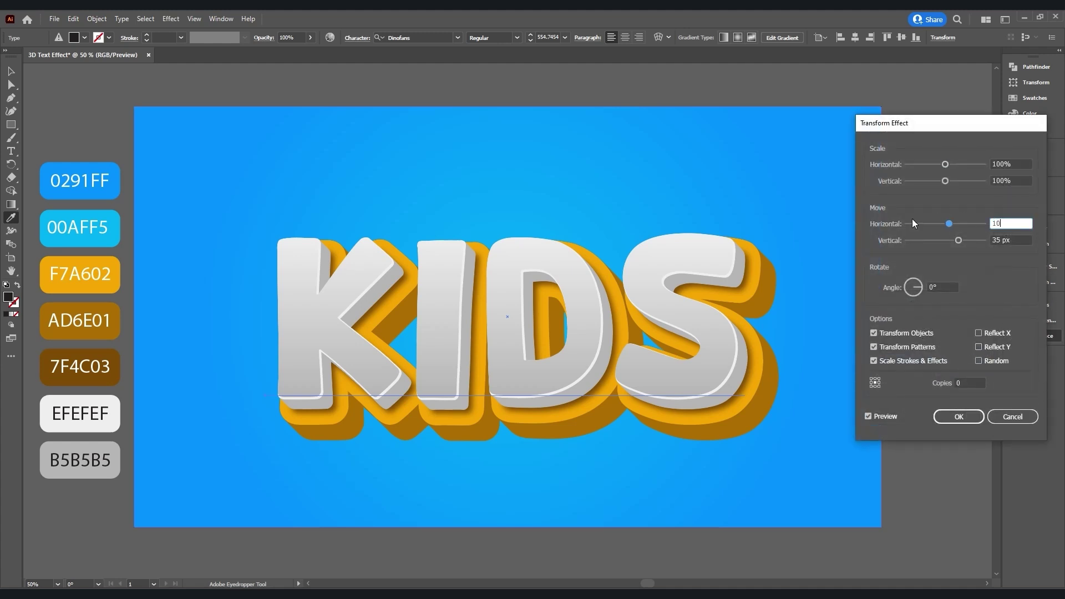
pyautogui.press('Tab')
pyautogui.write('100')
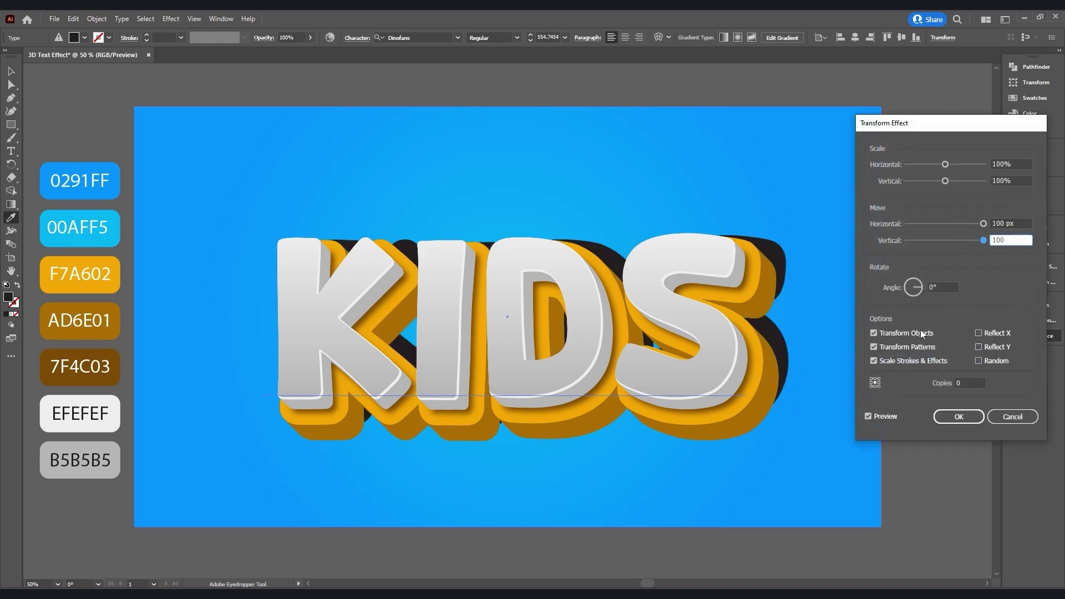
pyautogui.click(957, 417)
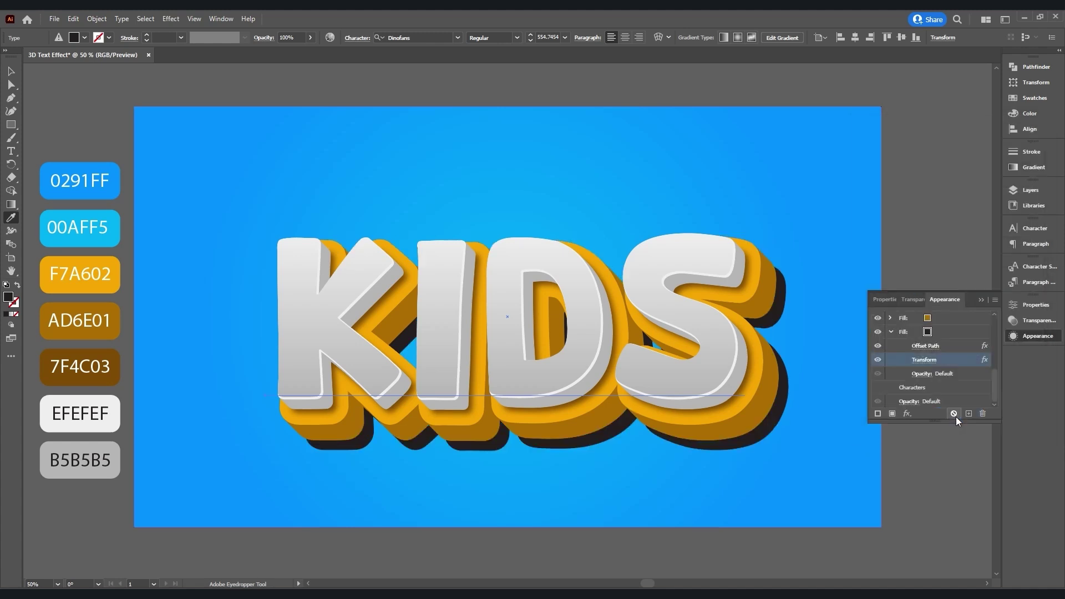
pyautogui.click(908, 413)
# Step: Apply a 70-pixel Gaussian Blur to the black shadow fill
pyautogui.moveTo(926, 314)
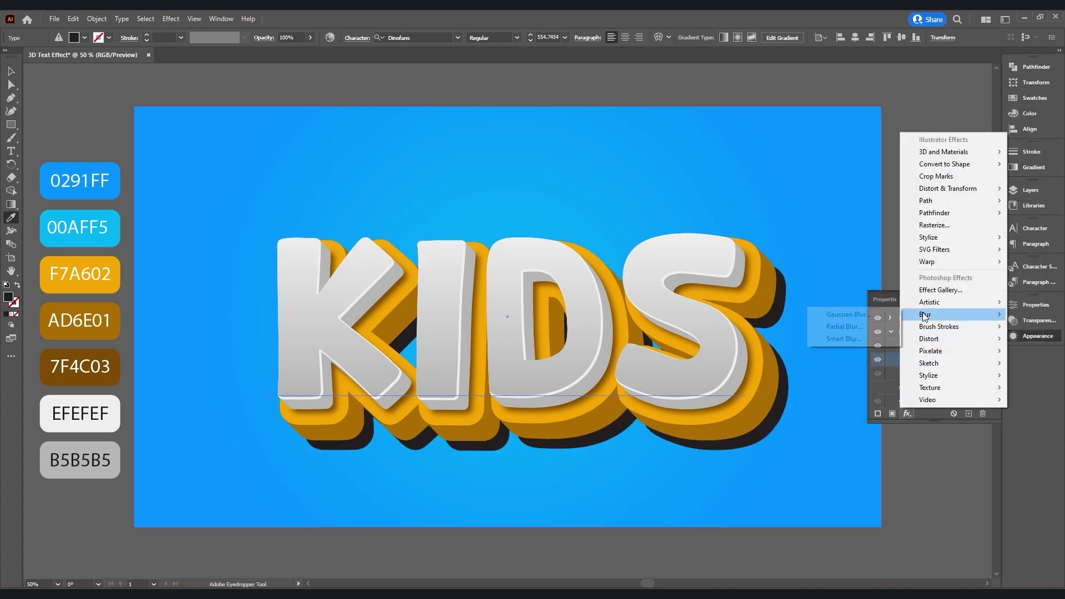
pyautogui.click(845, 315)
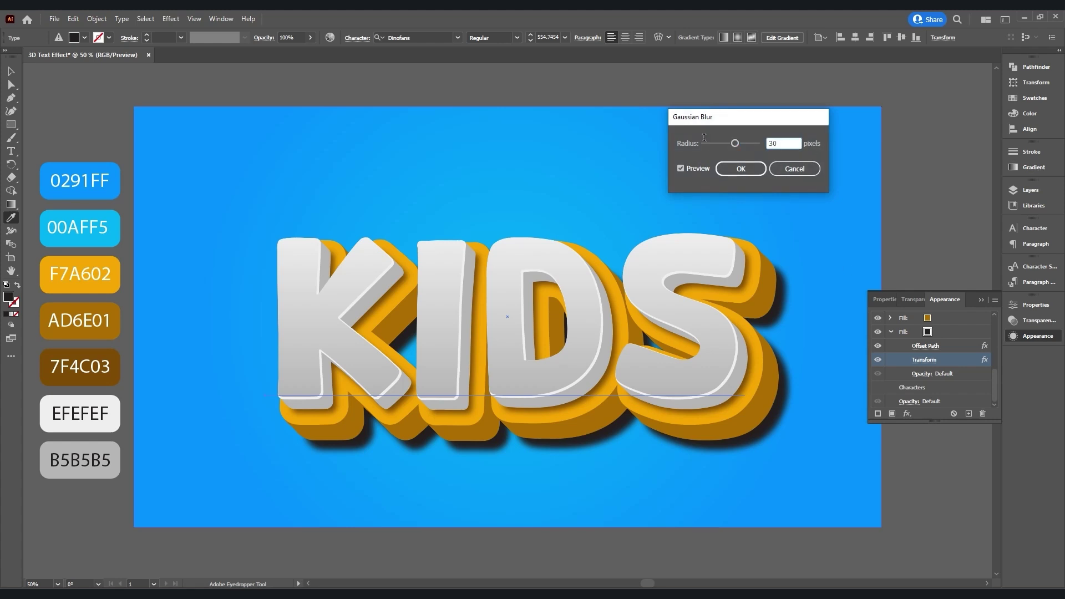
pyautogui.write('70')
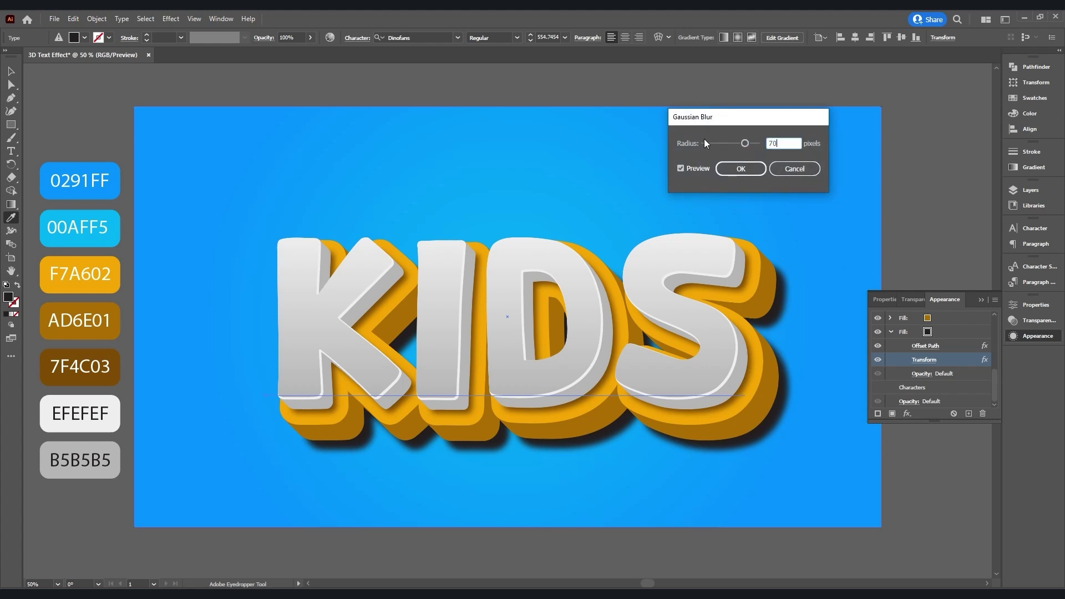
pyautogui.click(724, 167)
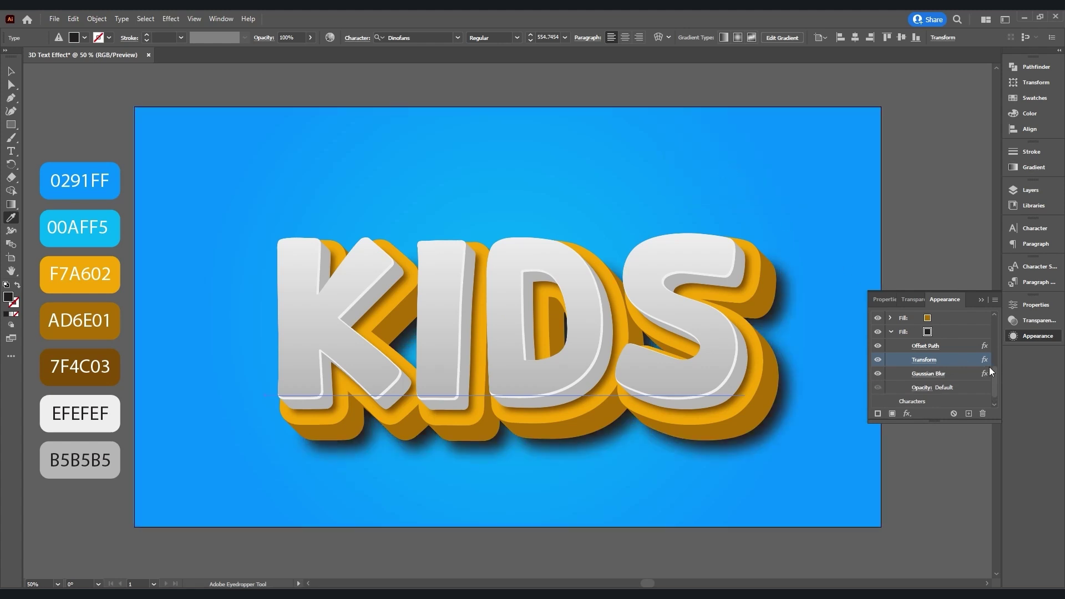
pyautogui.moveTo(994, 352); pyautogui.dragTo(994, 397)
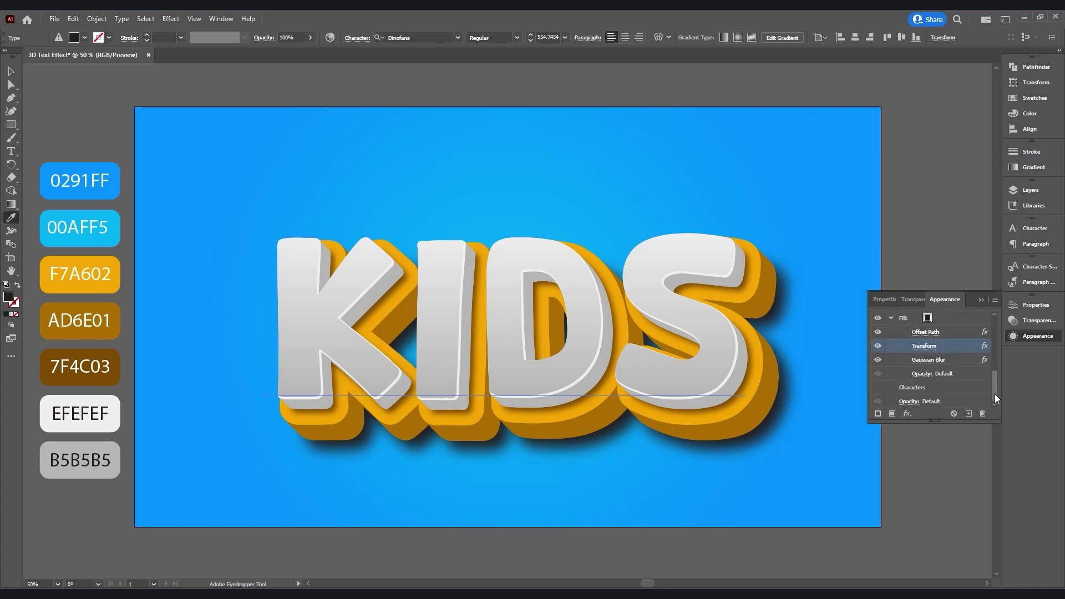
# Step: Set the shadow fill to Multiply blending at 50% opacity
pyautogui.click(928, 377)
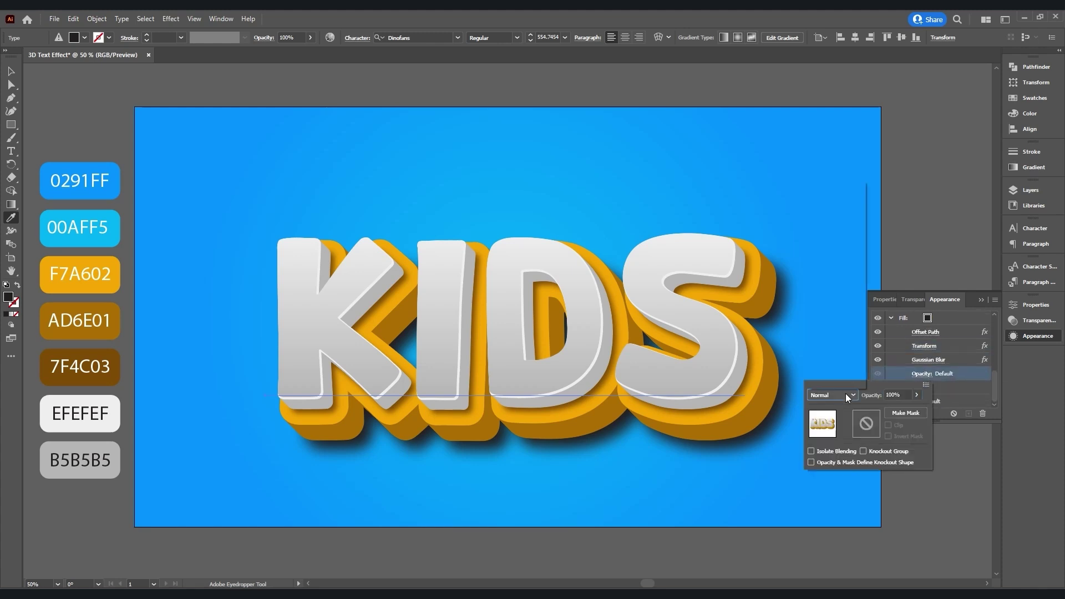
pyautogui.click(845, 394)
pyautogui.click(835, 215)
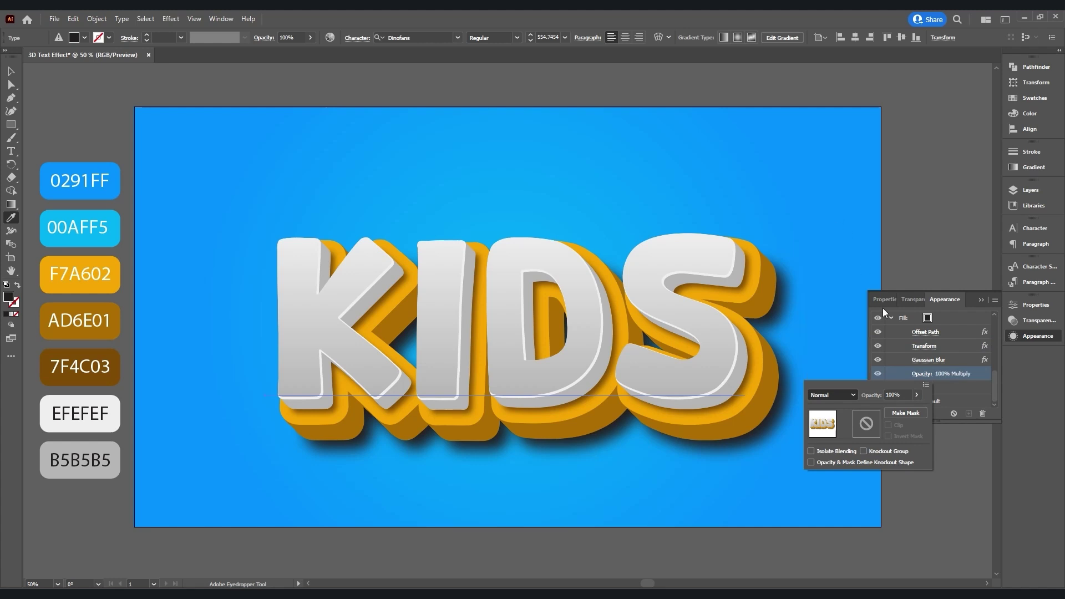
pyautogui.click(903, 394)
pyautogui.write('50')
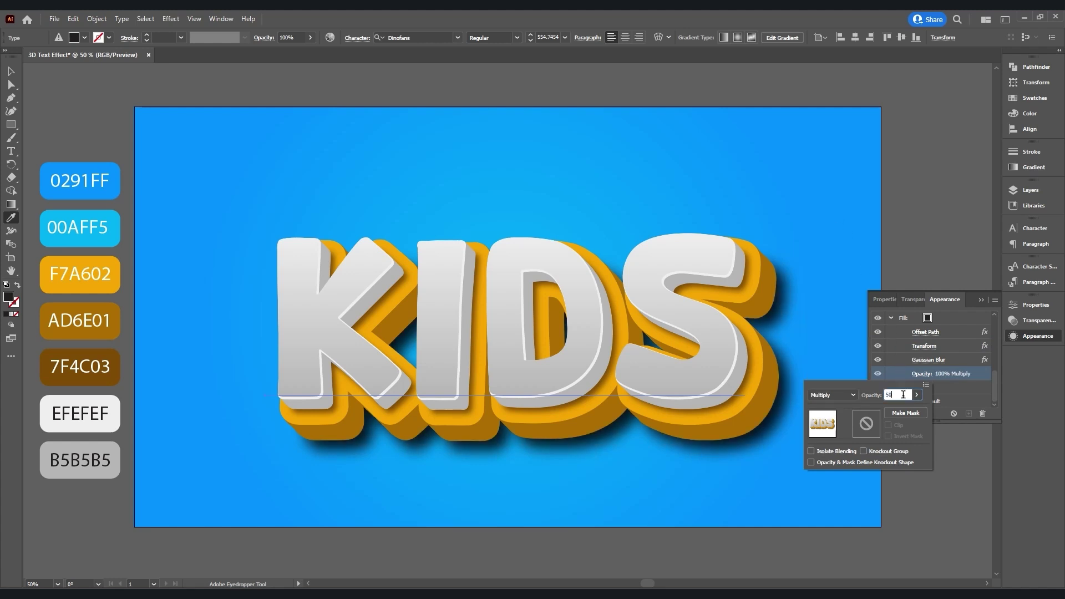
pyautogui.press('Return')
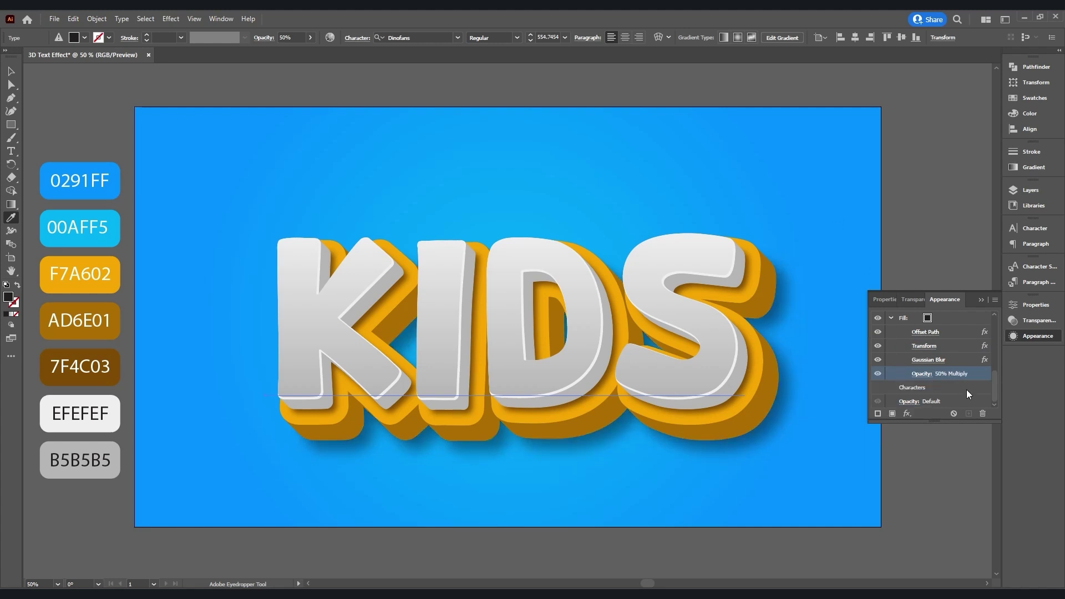
# Step: Move the KIDS text up and to the left
pyautogui.click(982, 300)
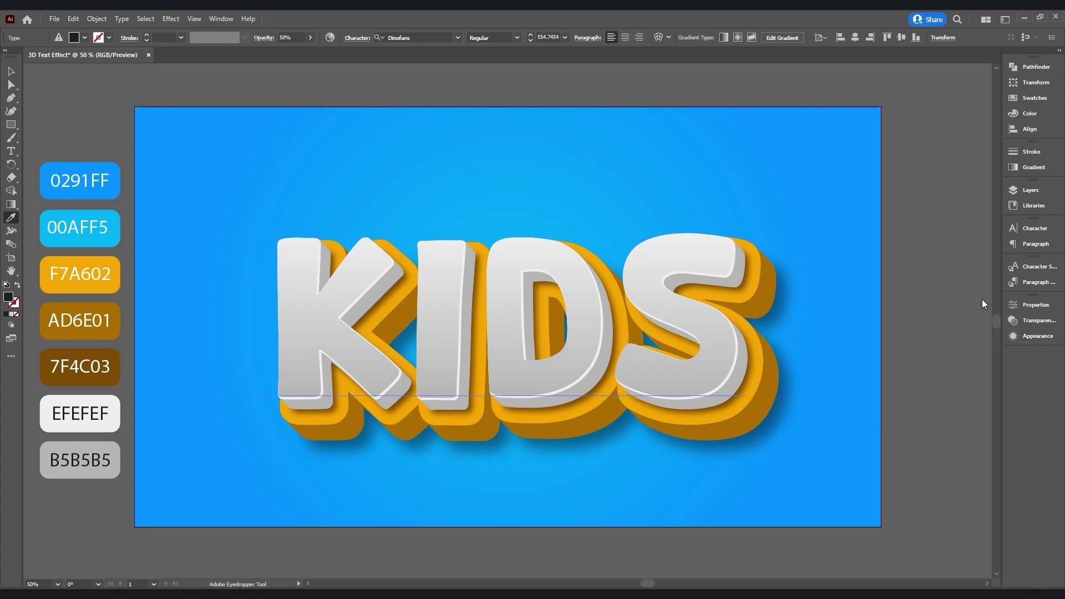
pyautogui.click(11, 71)
pyautogui.click(488, 319)
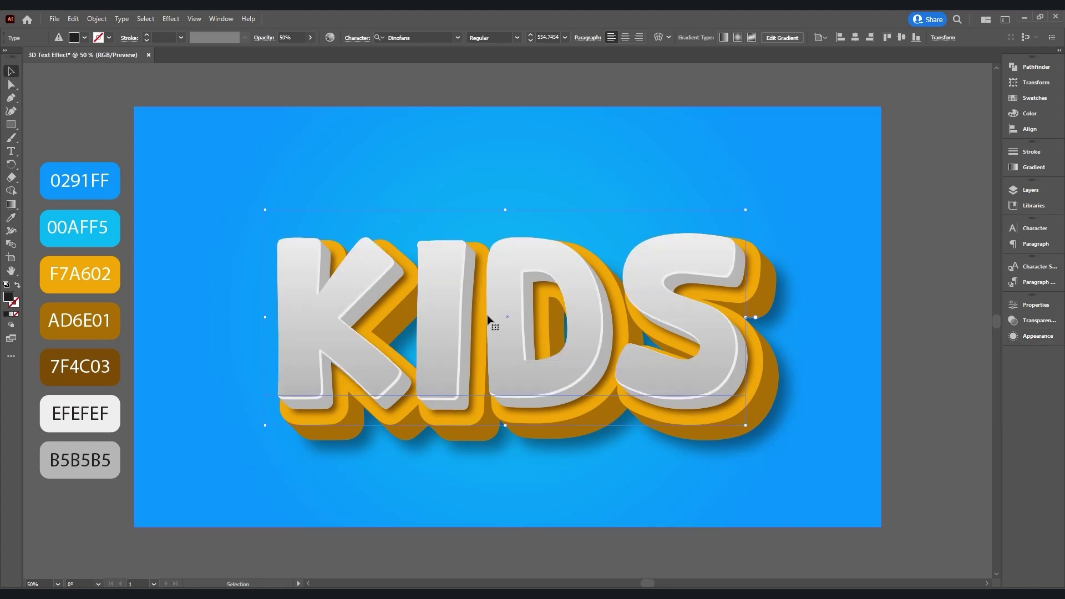
pyautogui.moveTo(513, 334); pyautogui.dragTo(499, 301)
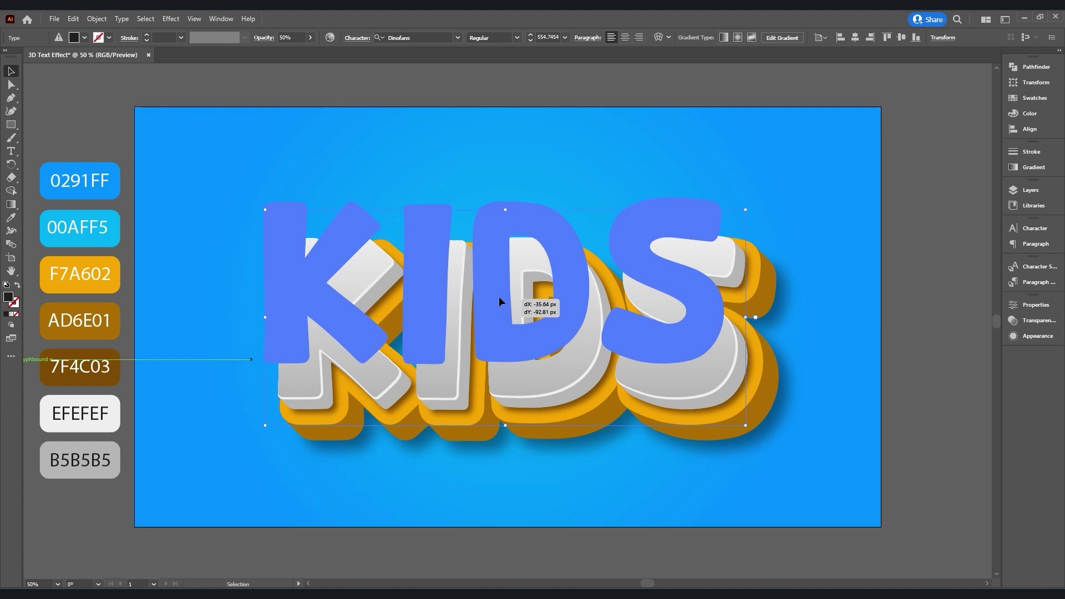